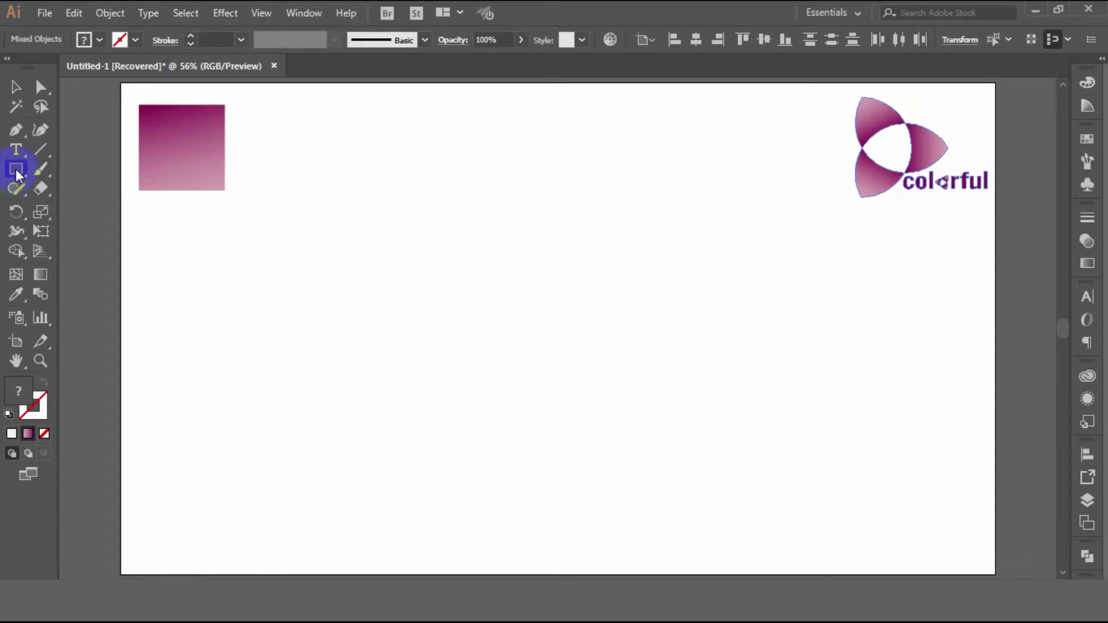
- Draw a large circle near the middle of the artboard and swap its fill and stroke so only the outline is coloured
mouse_move(17, 173)
mouse_down()
mouse_move(74, 187)
mouse_move(88, 213)
mouse_up()
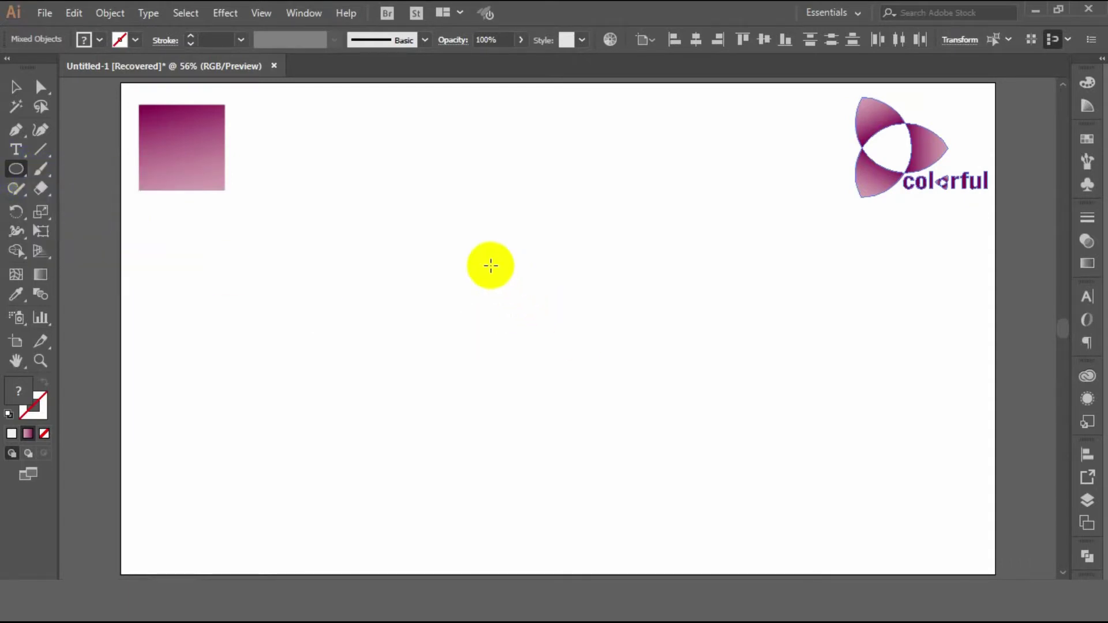
drag(490, 277, 605, 383)
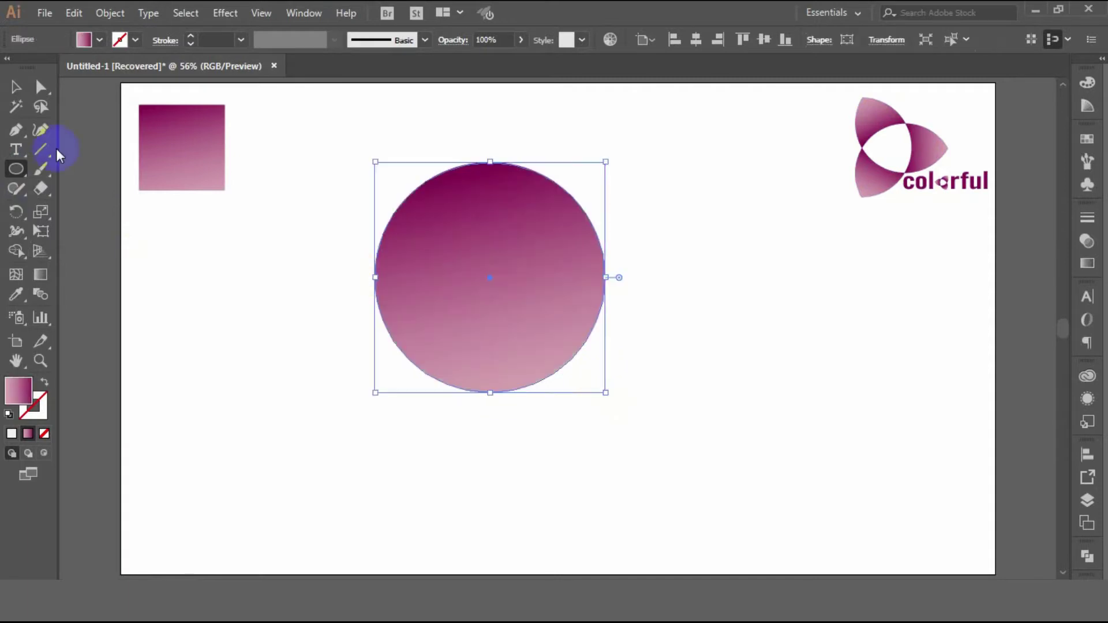
click(45, 385)
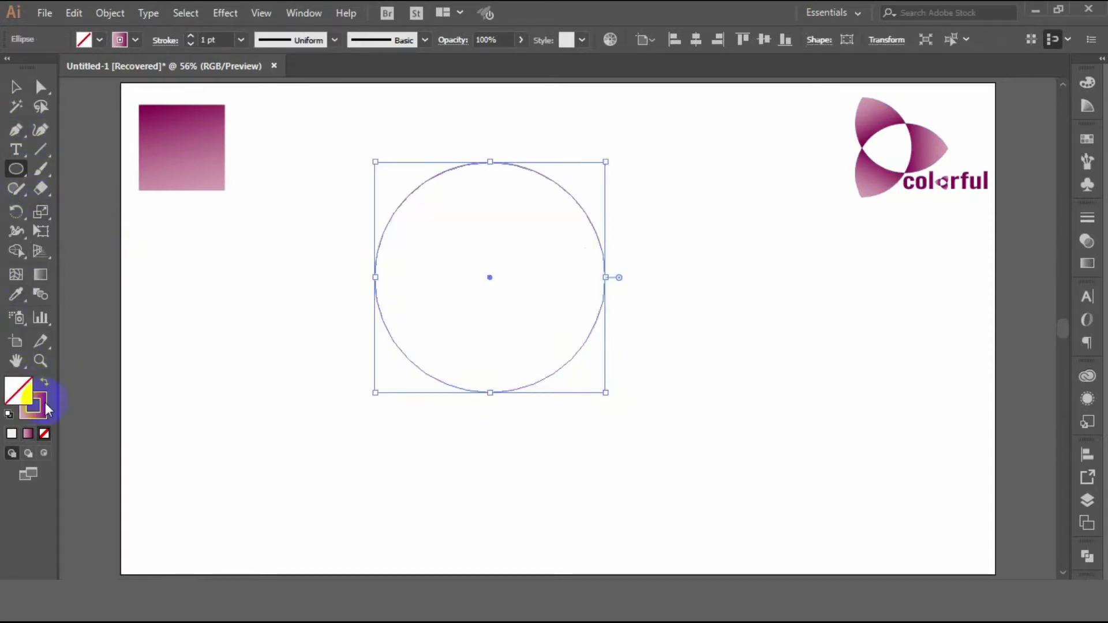
- Try to set the circle's stroke colour to black (000000)
double_click(44, 405)
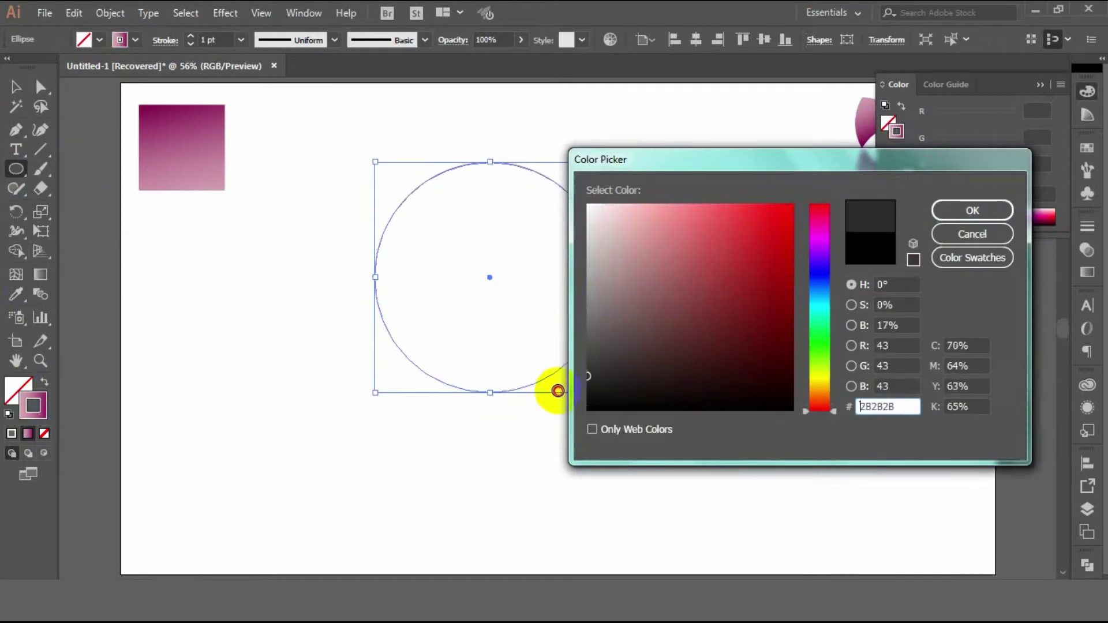
click(965, 213)
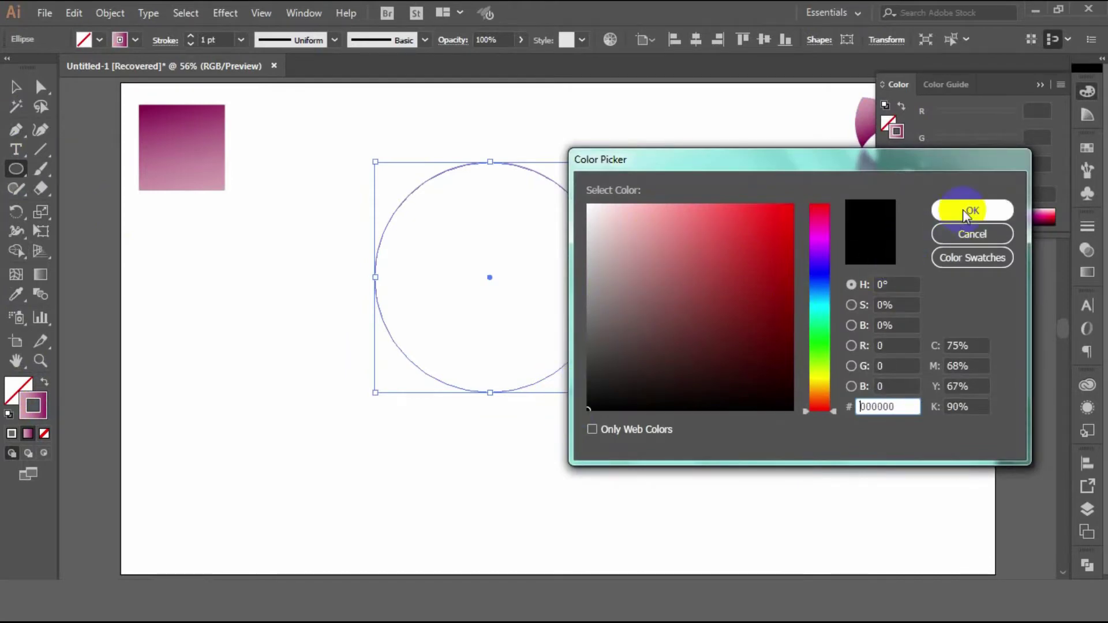
click(1039, 85)
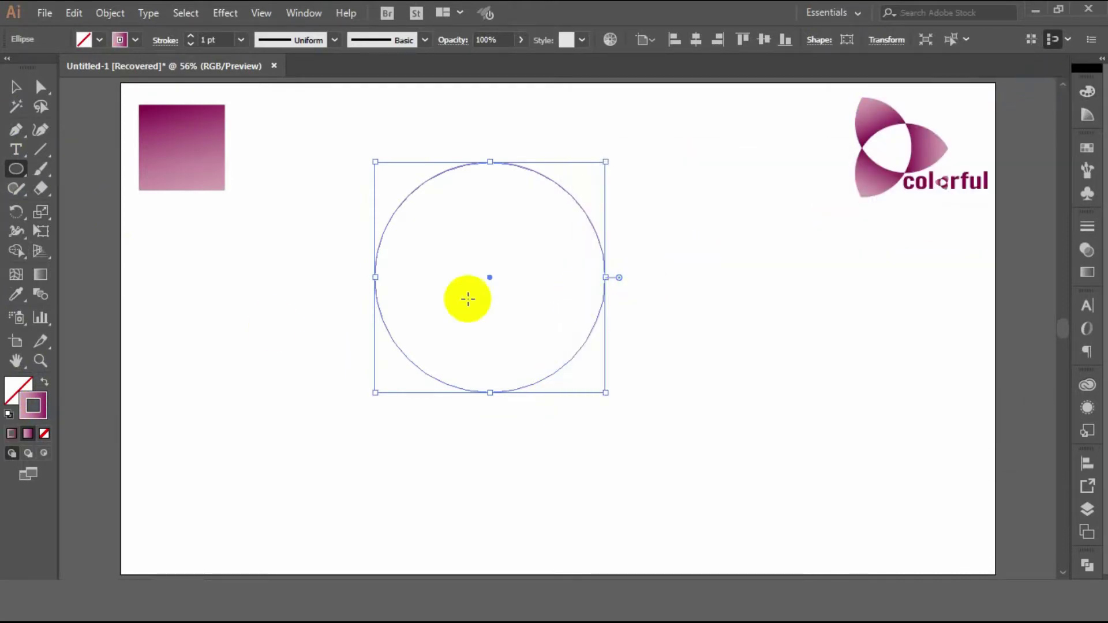
- Scale the circle down slightly about its centre to a diameter of about 475 px
drag(603, 390, 589, 375)
click(15, 86)
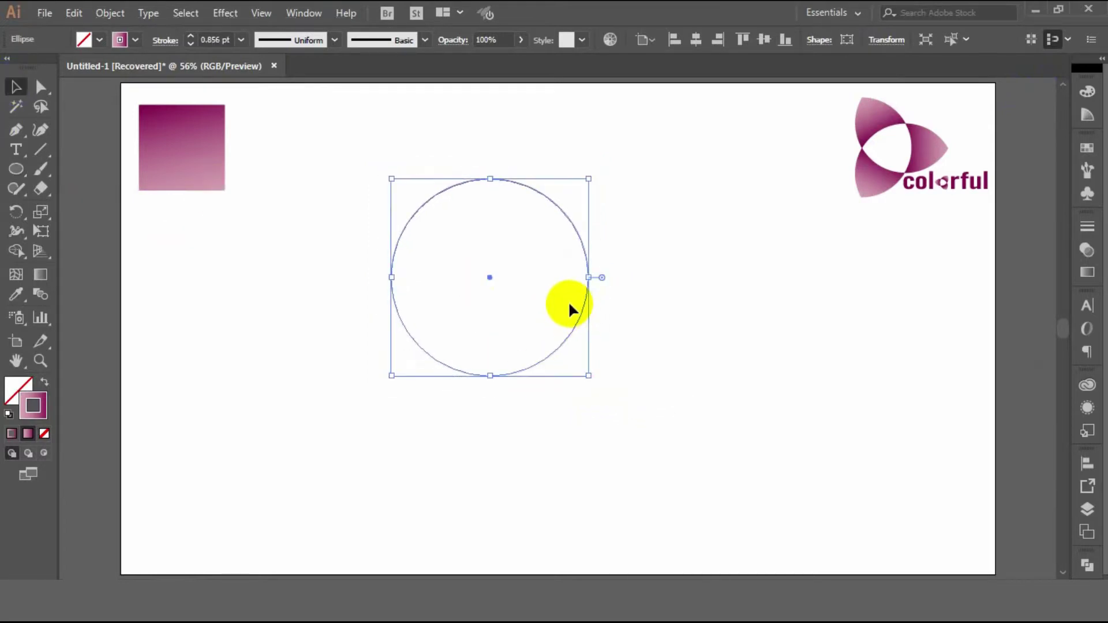
key(ctrl+z)
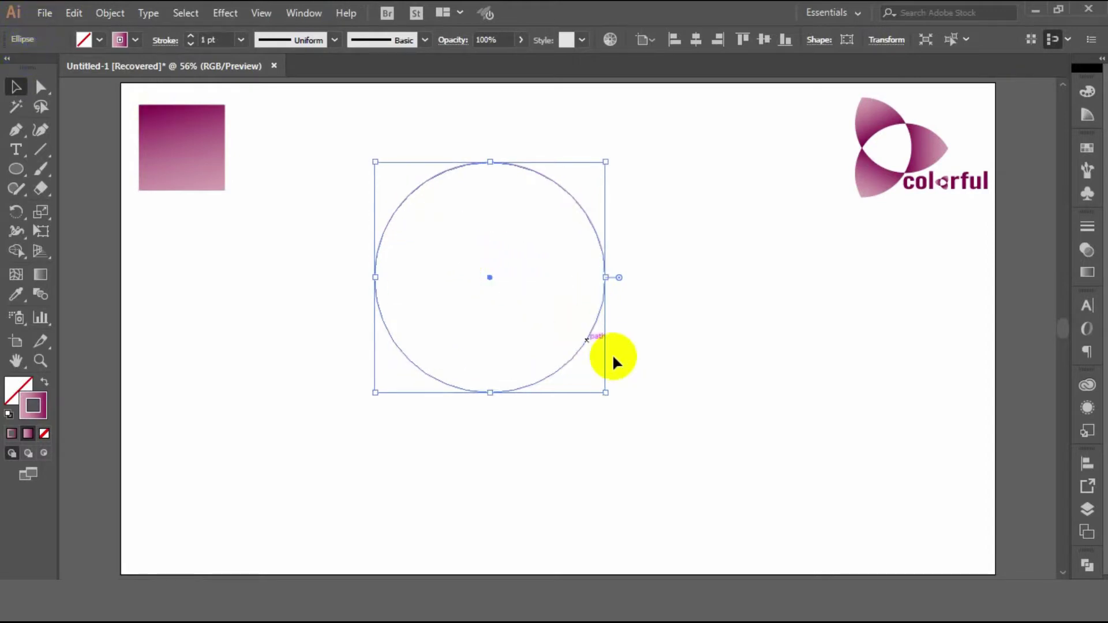
drag(605, 392, 598, 385)
- Paste a copy of the circle in front and move it horizontally to the right so the two circles overlap
click(42, 13)
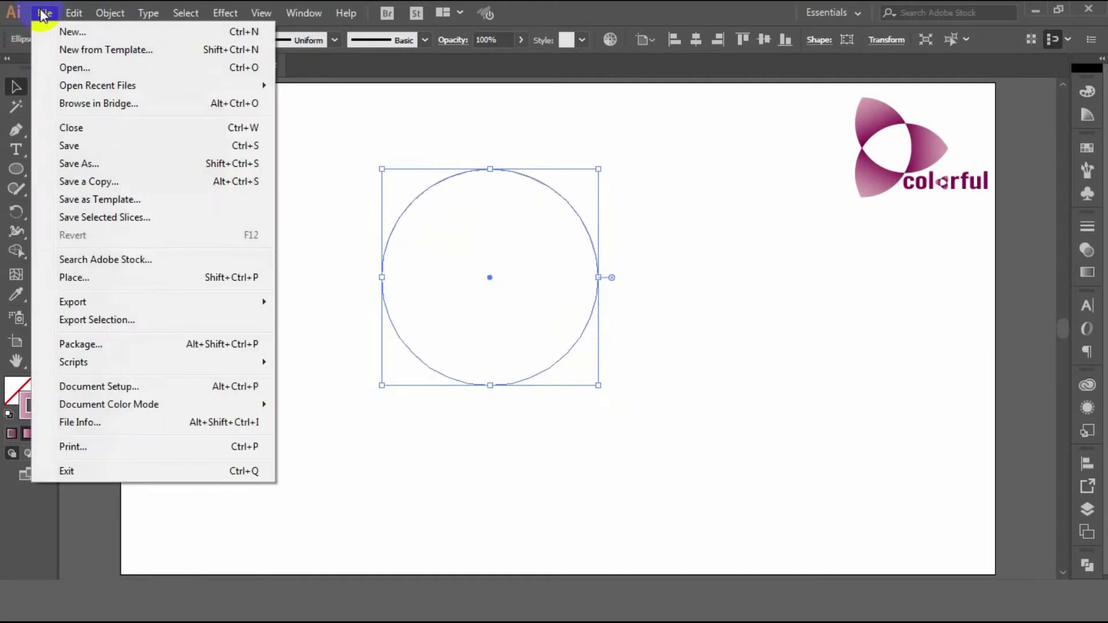
mouse_move(73, 14)
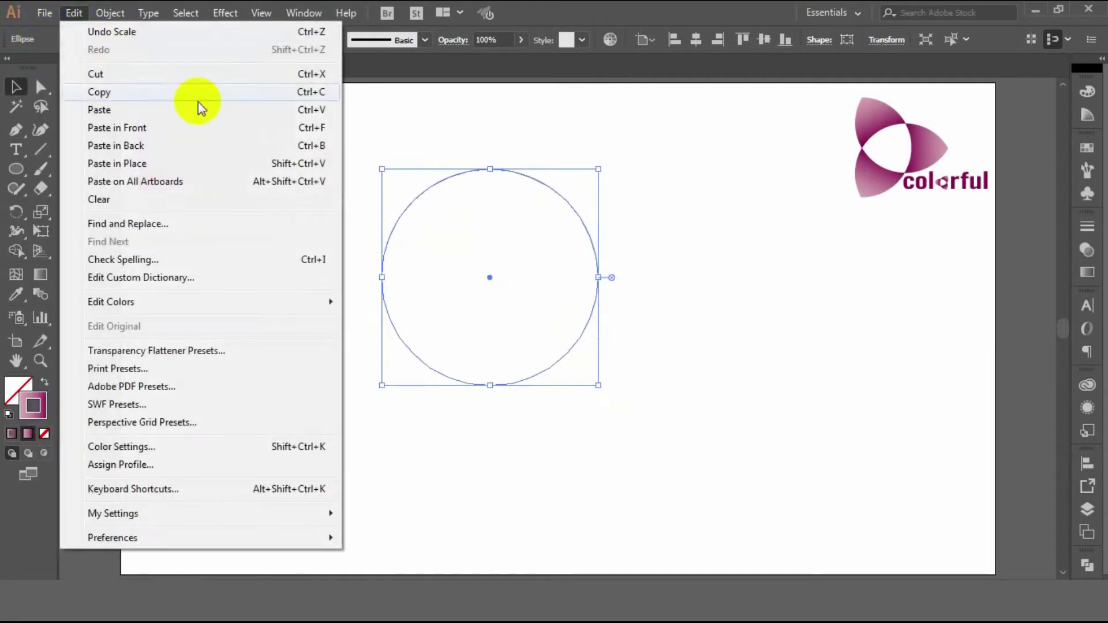
click(236, 92)
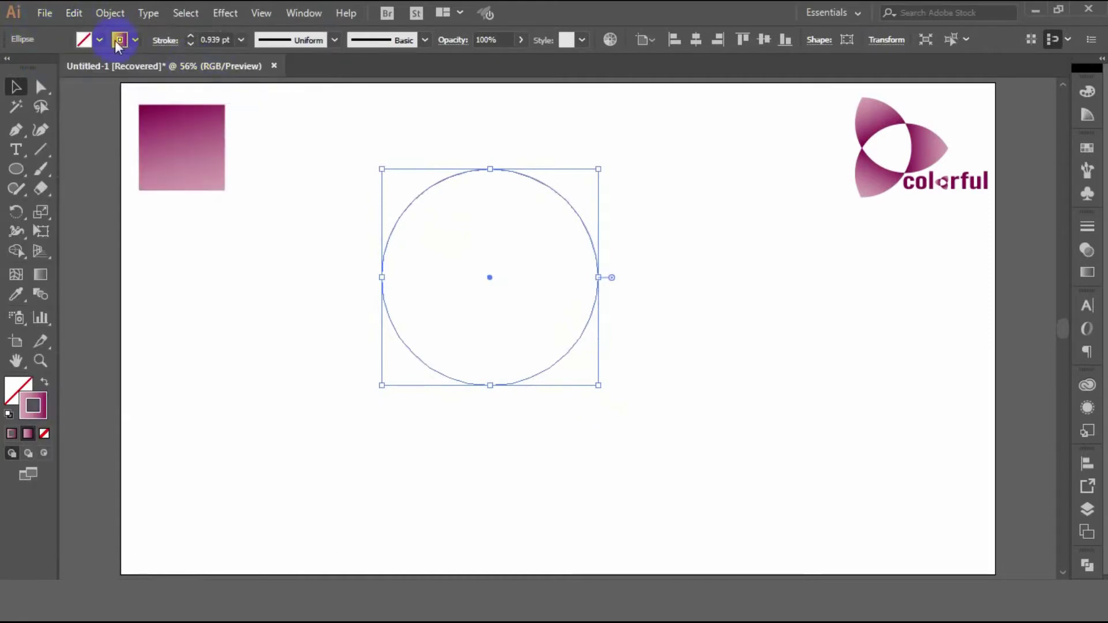
click(75, 14)
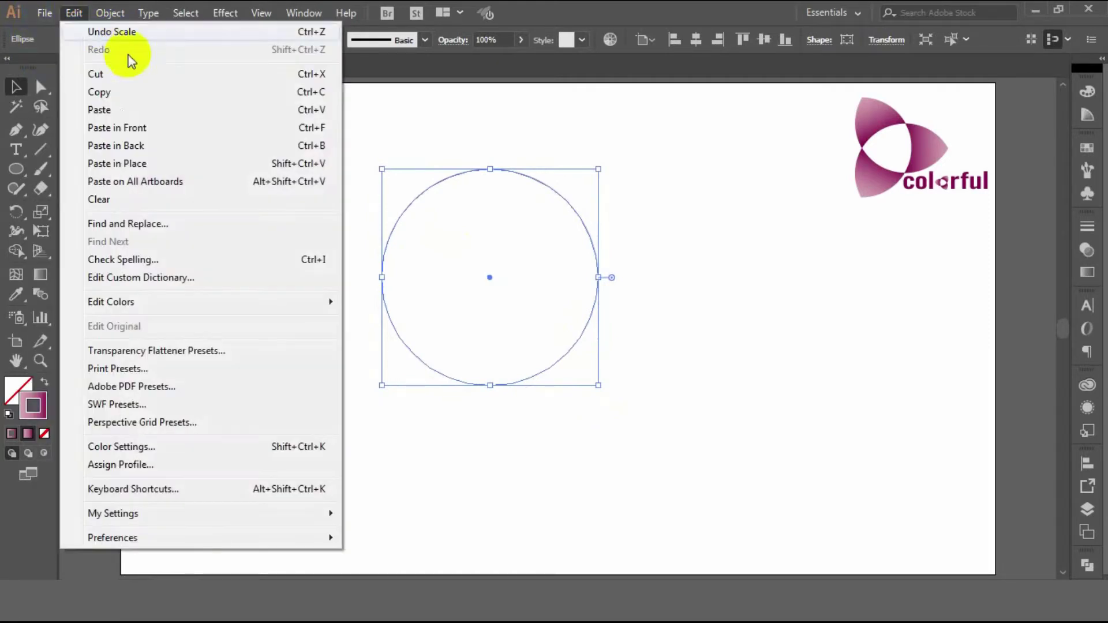
click(225, 127)
drag(592, 309, 719, 316)
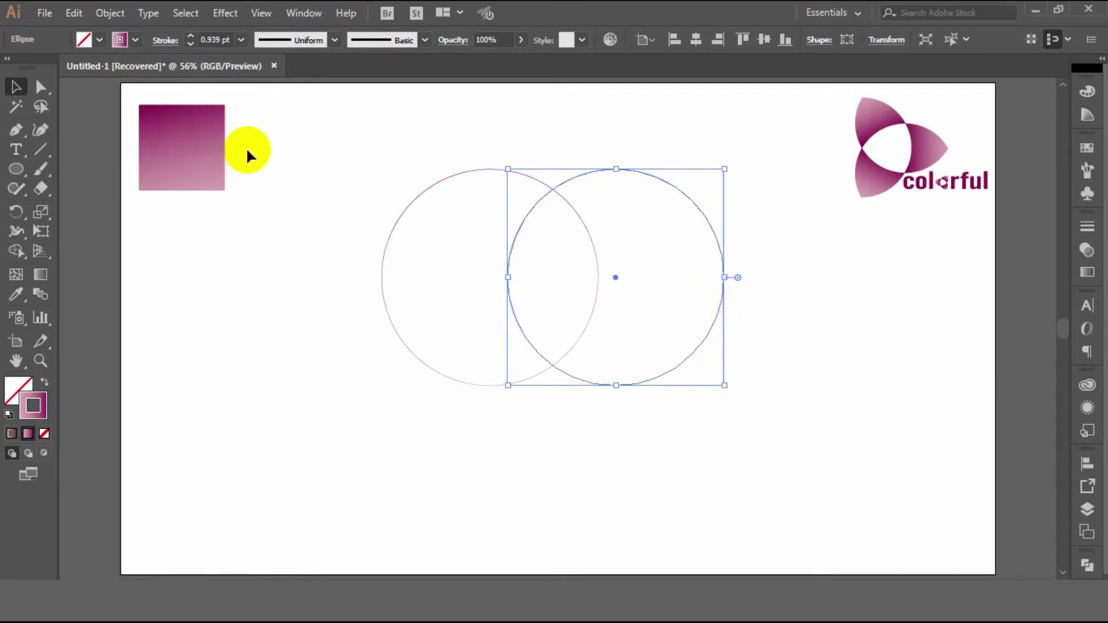
- Paste a copy of the second circle in front and place it below, overlapping both upper circles
click(68, 15)
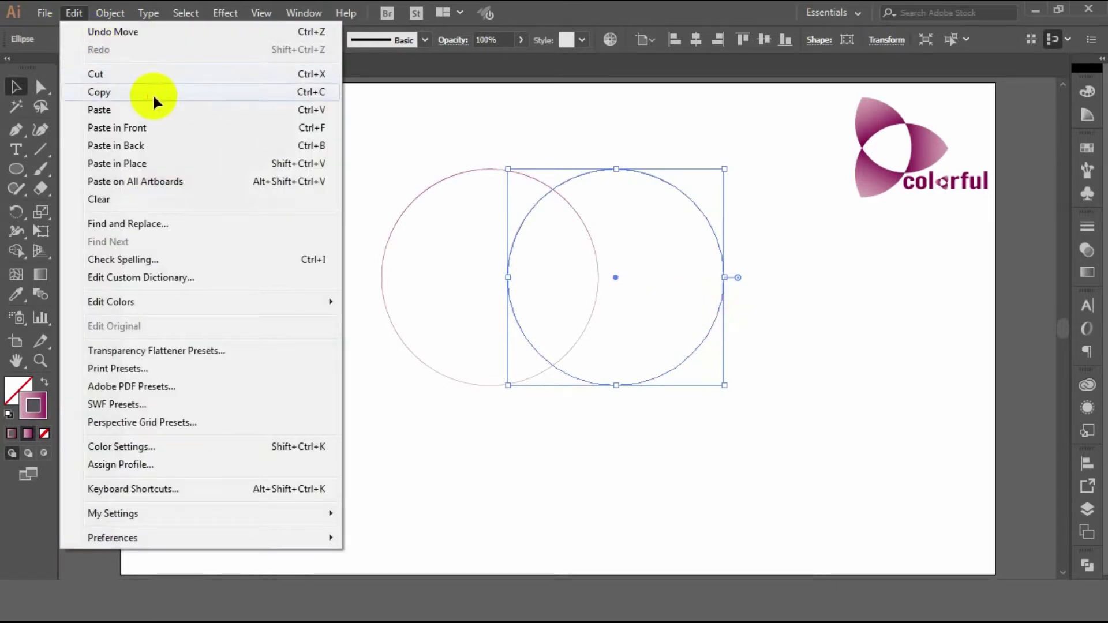
click(153, 93)
click(72, 12)
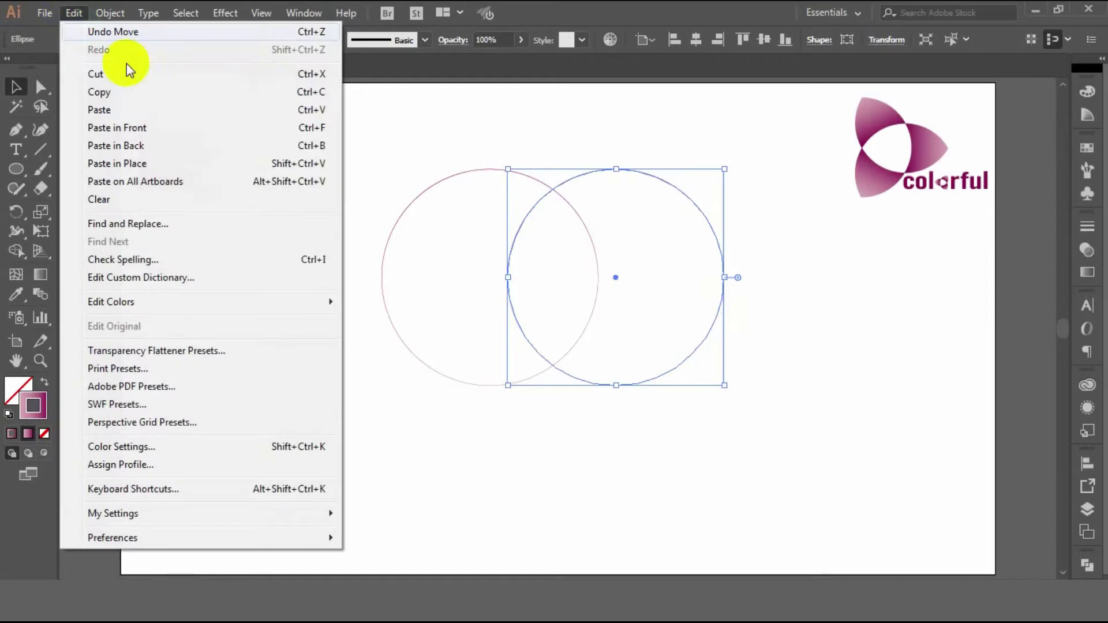
click(175, 127)
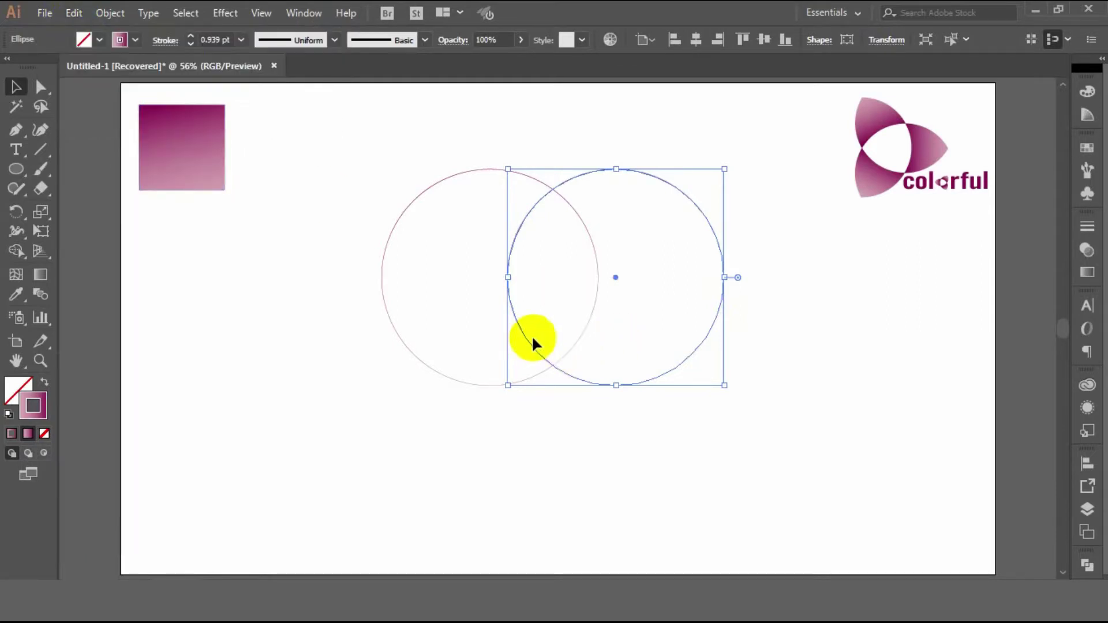
drag(530, 337, 468, 457)
key(ctrl+z)
click(728, 410)
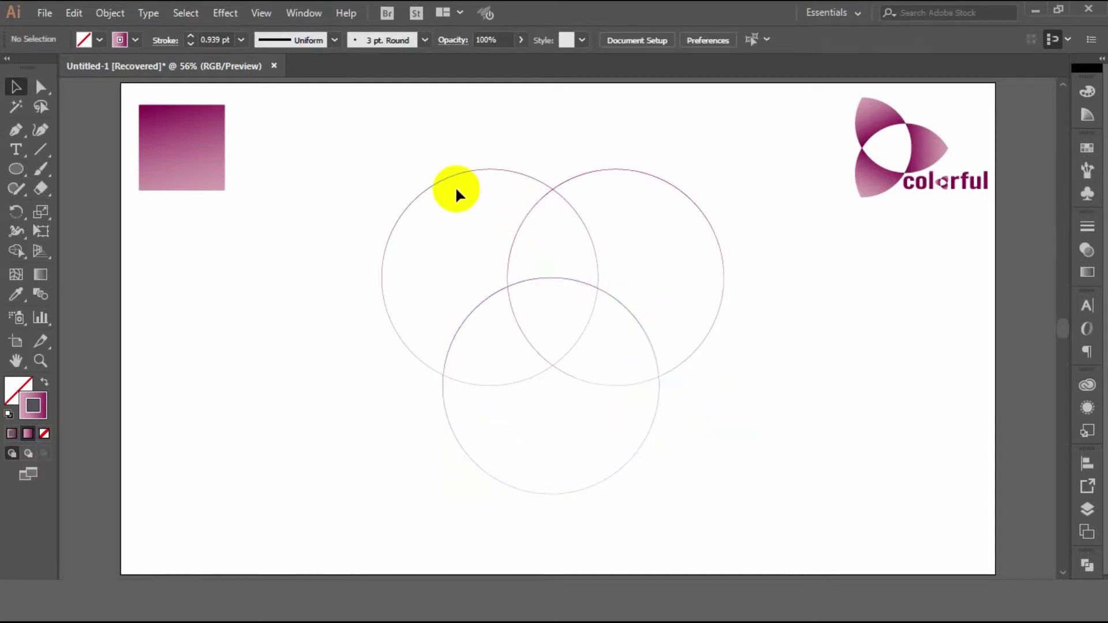
- Nudge the lower circle in small increments until it sits centred beneath the overlap of the two upper circles
click(558, 278)
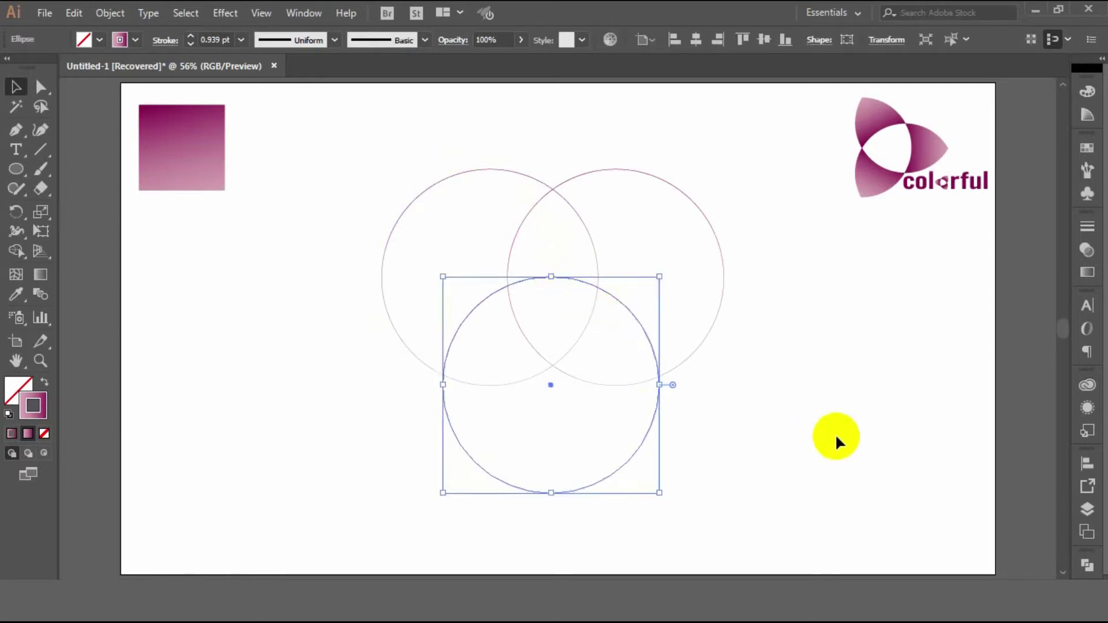
key(Left)
key(Left)
key(Left)
key(Down)
key(Down)
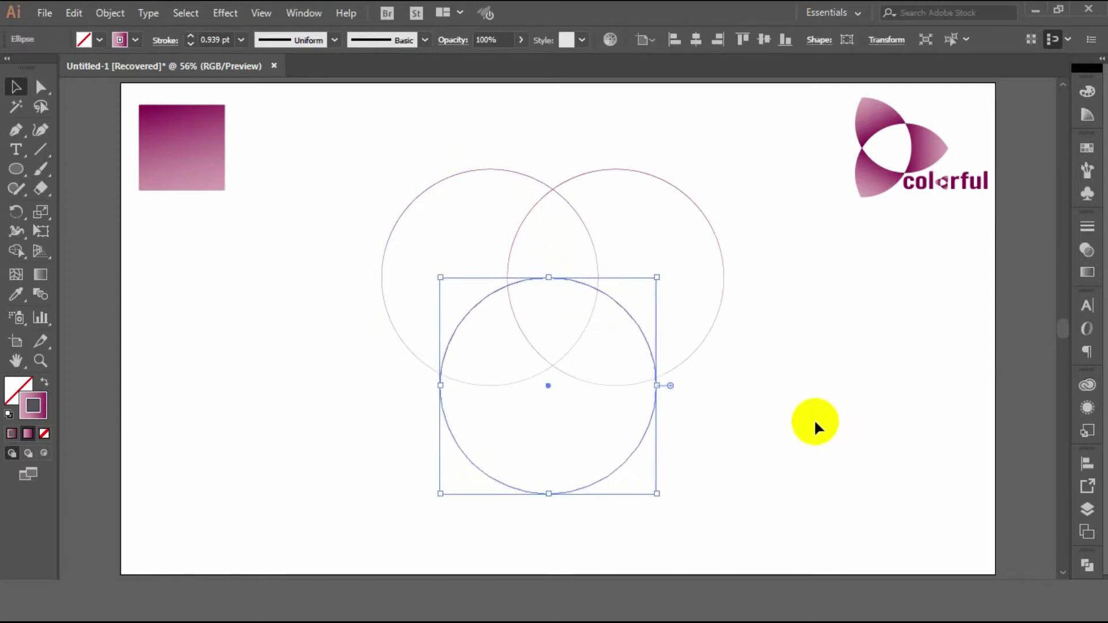
click(793, 408)
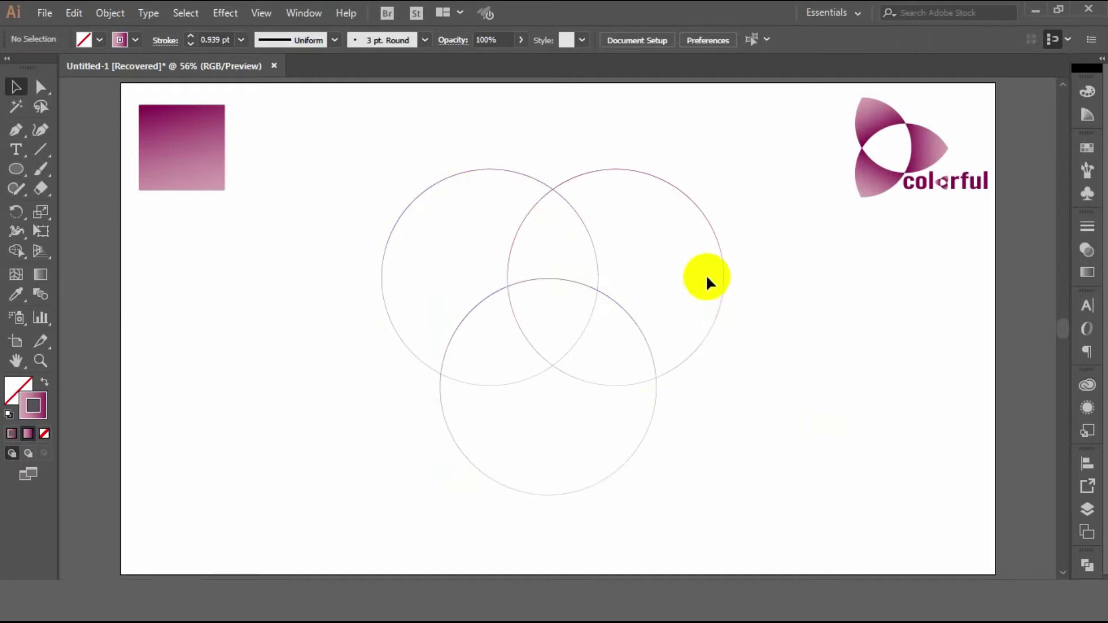
click(629, 317)
key(Right)
key(Right)
click(763, 389)
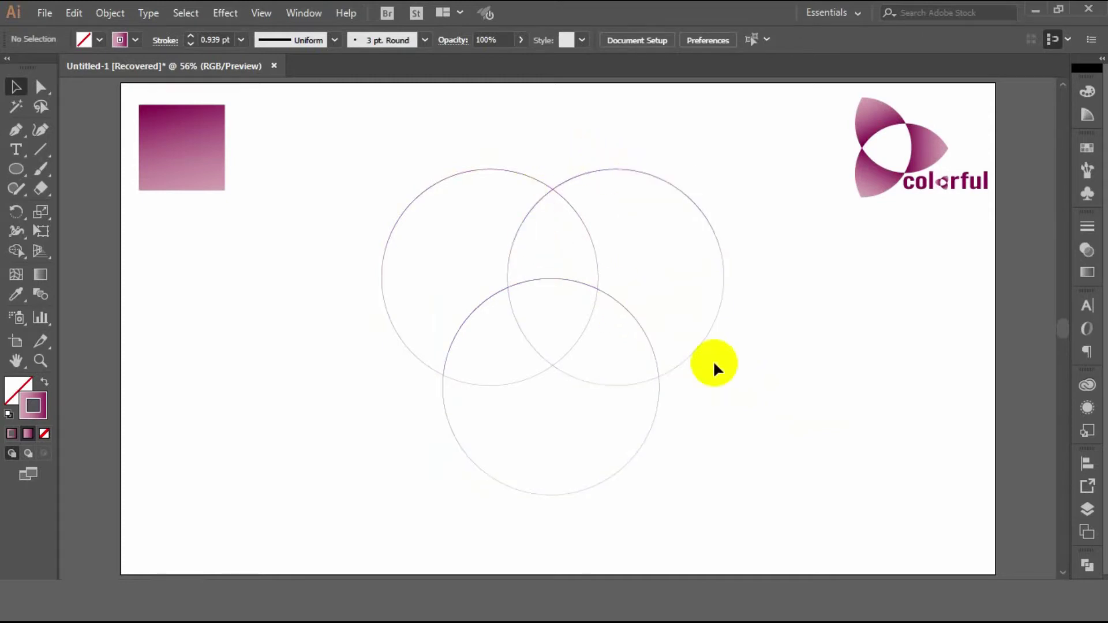
click(642, 329)
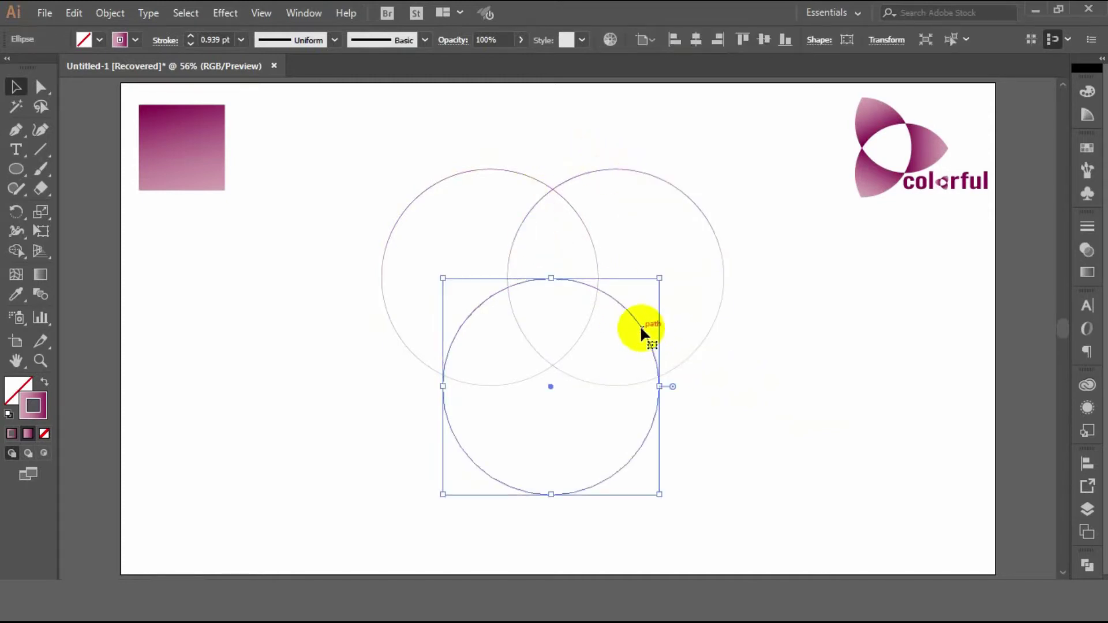
click(727, 365)
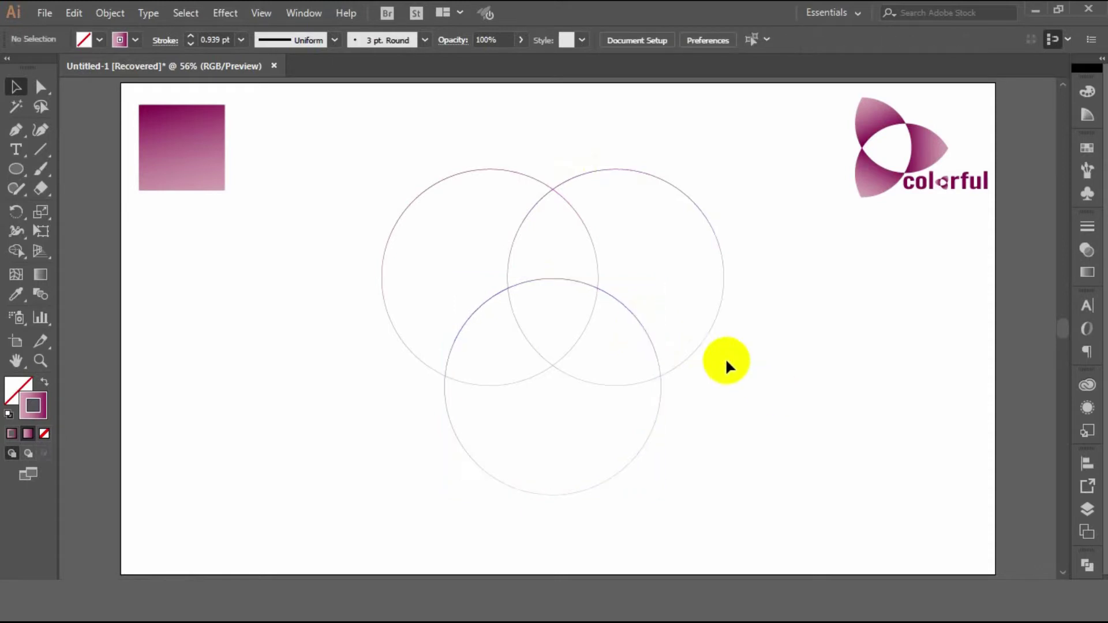
click(652, 344)
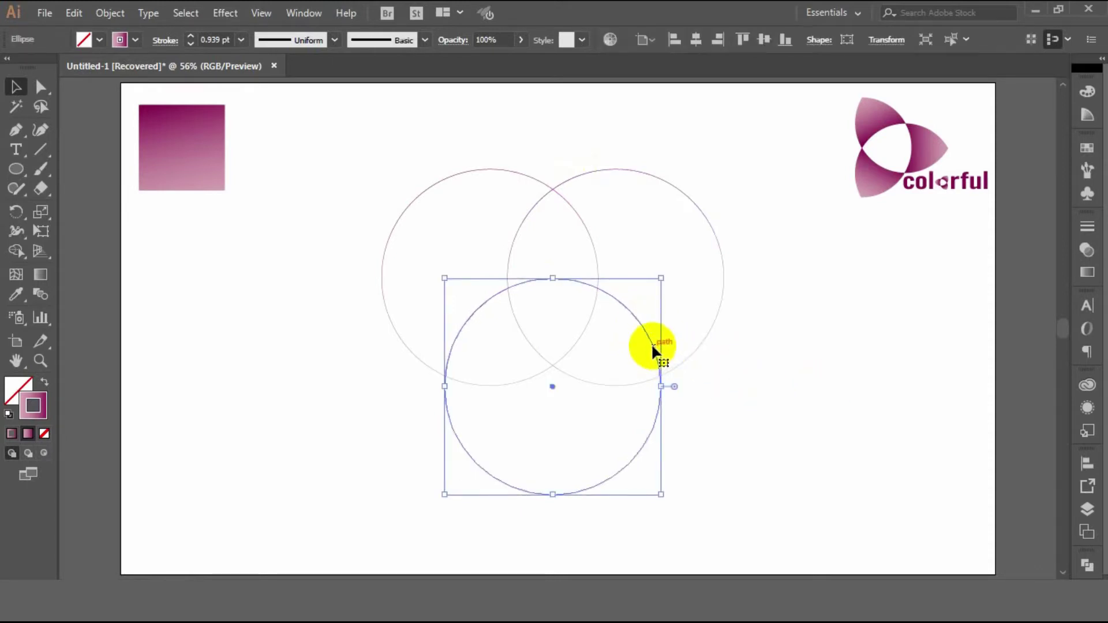
click(434, 209)
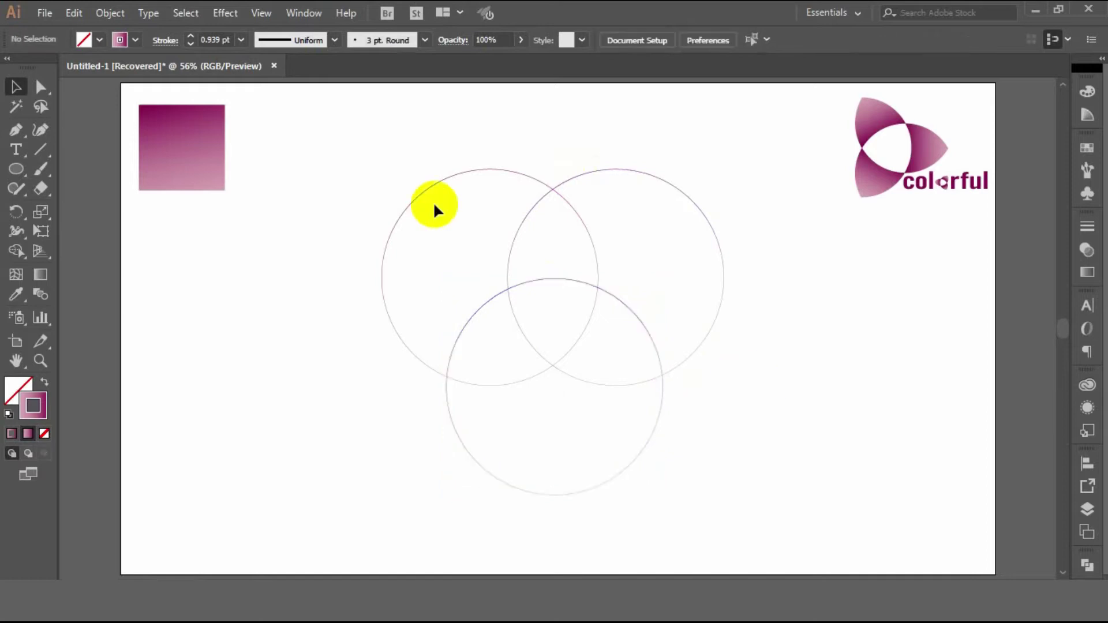
- Use the Shape Builder on all three circles to remove their outer areas and make the three pairwise overlaps separate petal shapes
drag(360, 147, 759, 510)
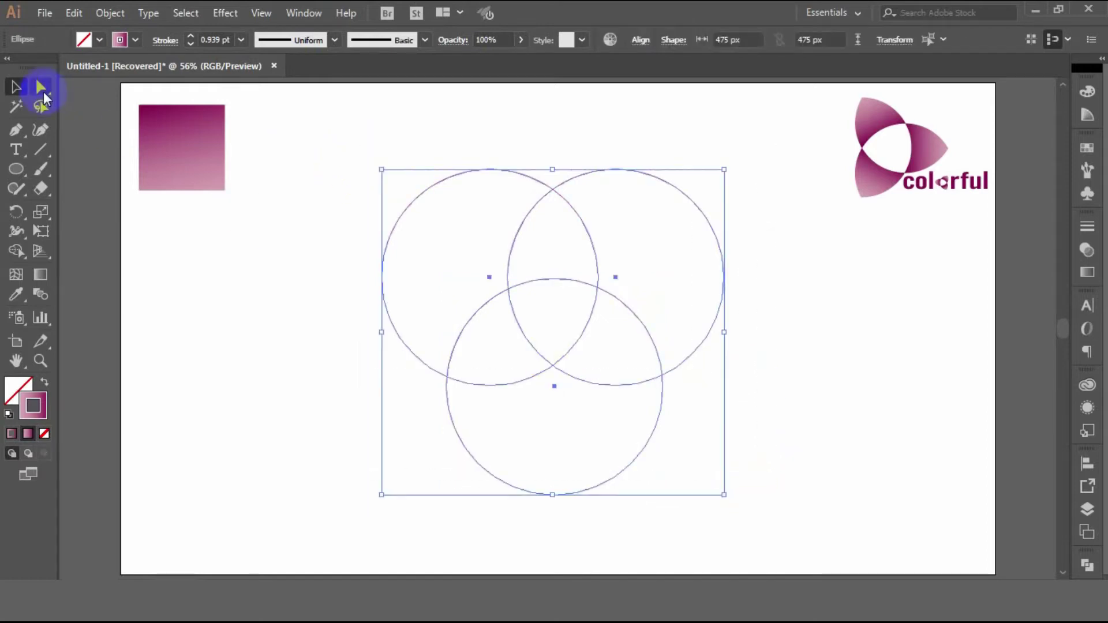
click(44, 94)
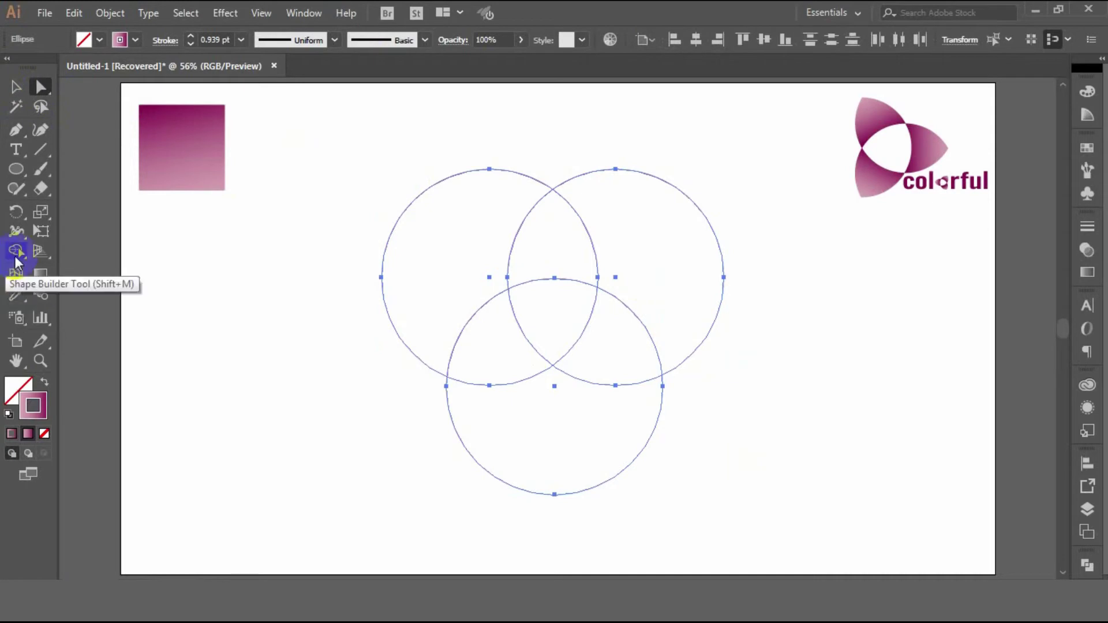
click(16, 252)
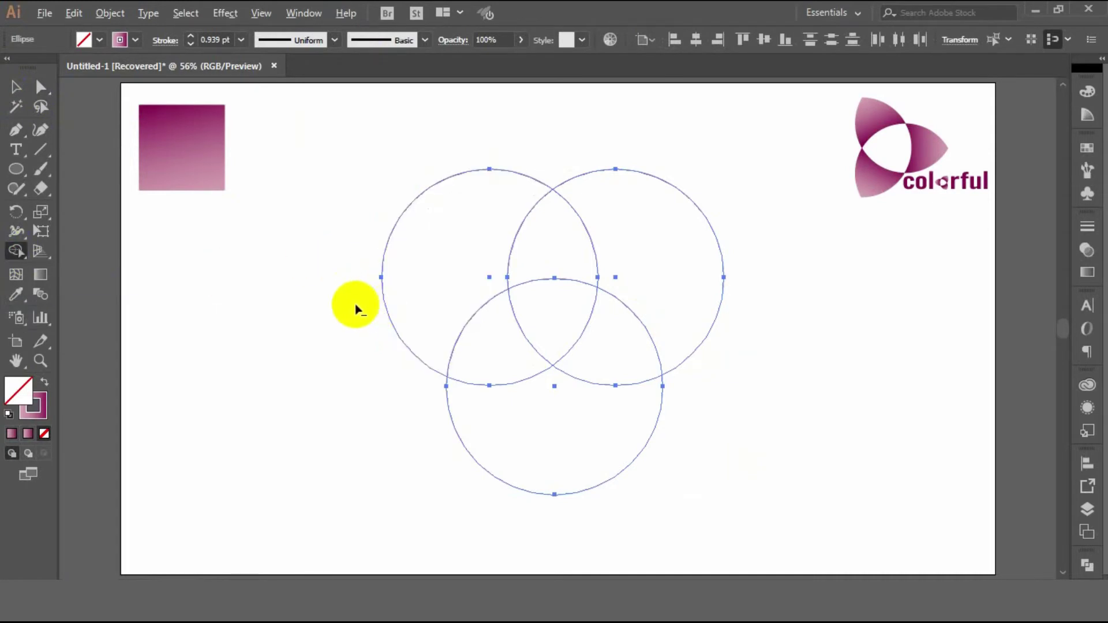
mouse_move(355, 312)
mouse_down()
mouse_move(400, 286)
mouse_move(479, 181)
mouse_move(543, 148)
mouse_move(601, 165)
mouse_move(629, 196)
mouse_up()
mouse_move(720, 379)
mouse_down()
mouse_move(670, 416)
mouse_move(585, 442)
mouse_up()
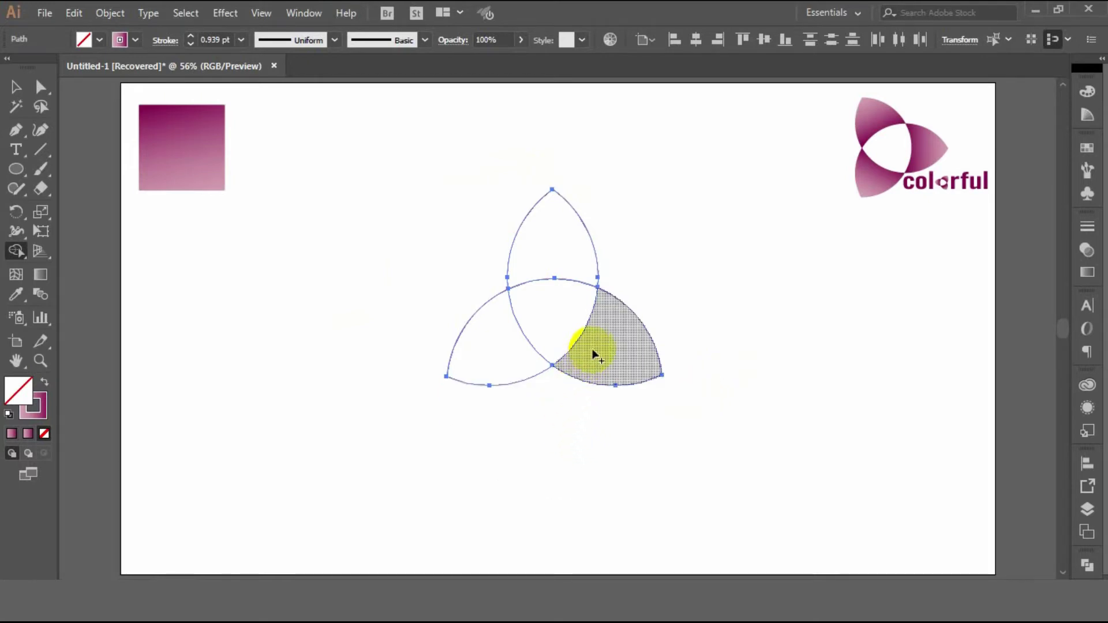
click(513, 361)
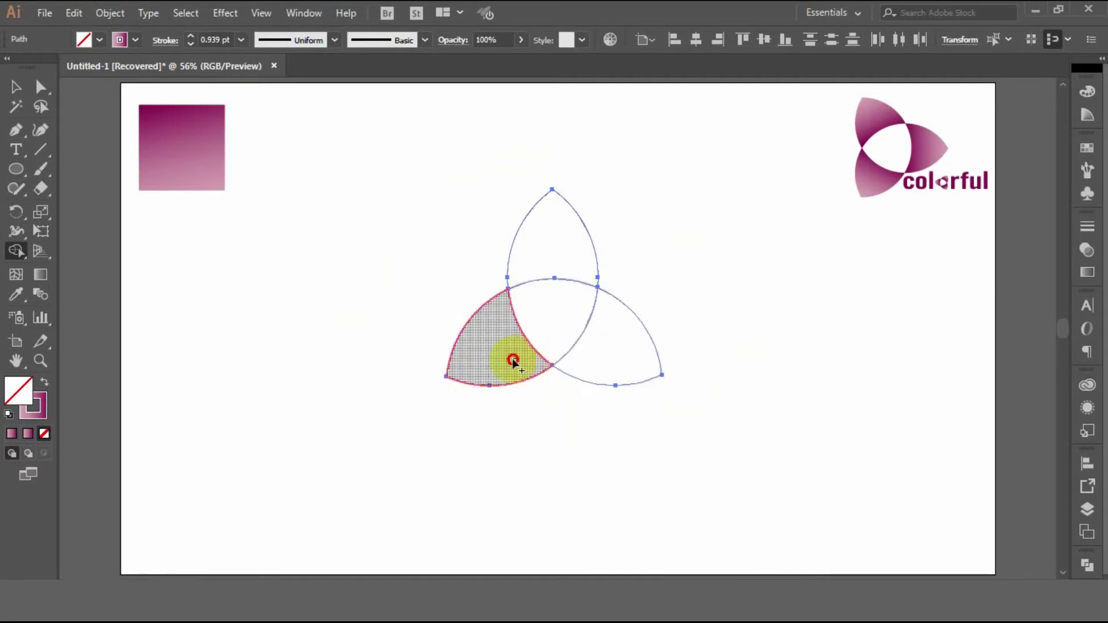
click(551, 261)
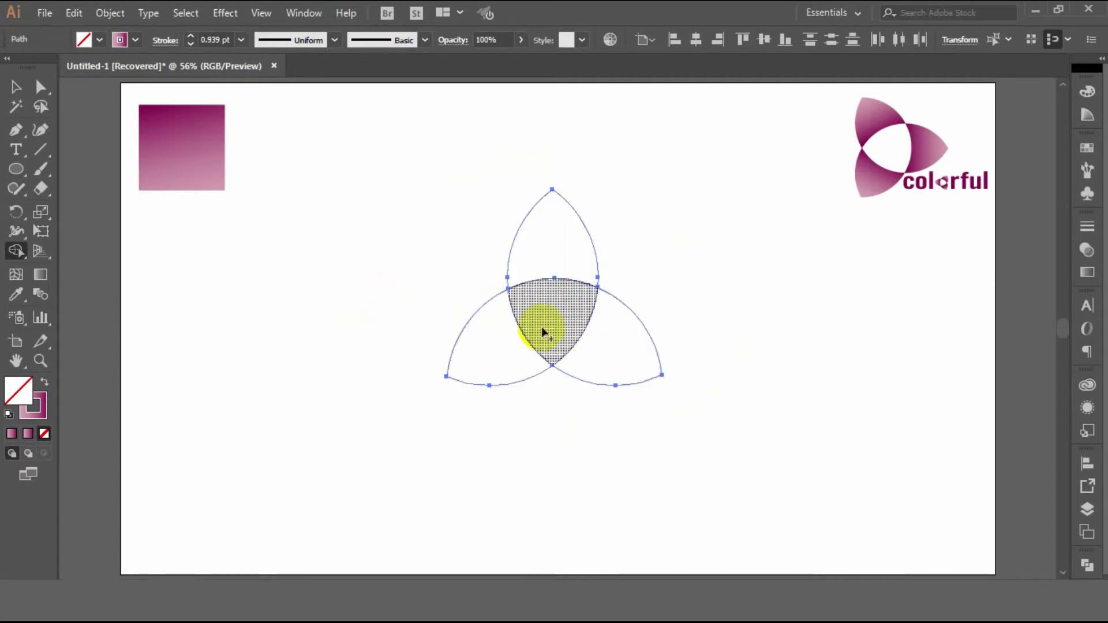
- Delete the central shape enclosed by the three petals
click(17, 87)
click(705, 325)
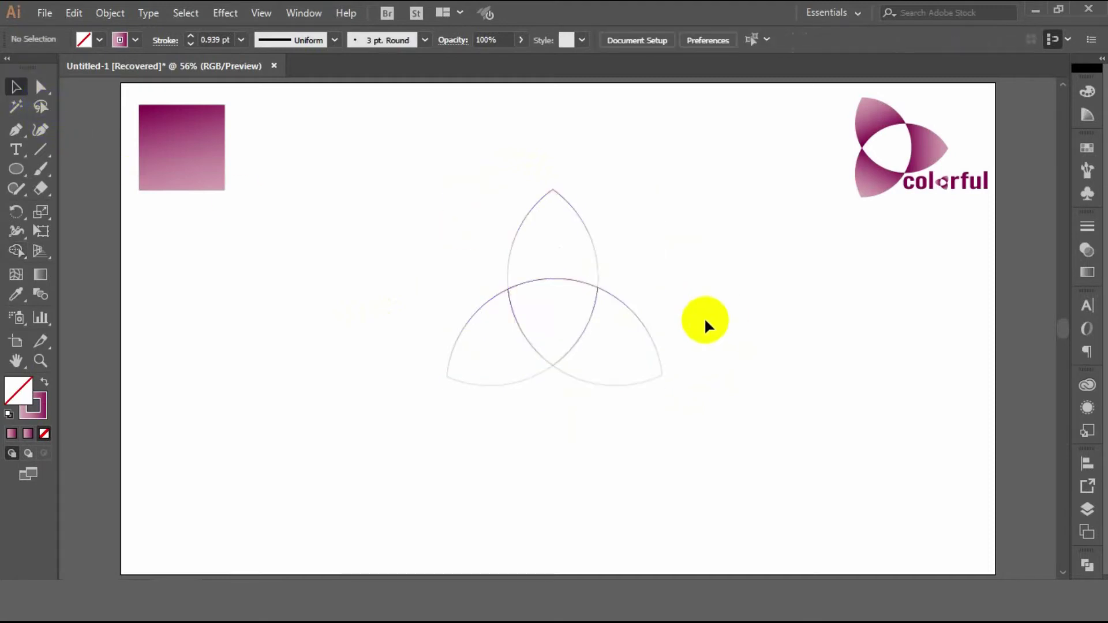
click(586, 324)
key(Delete)
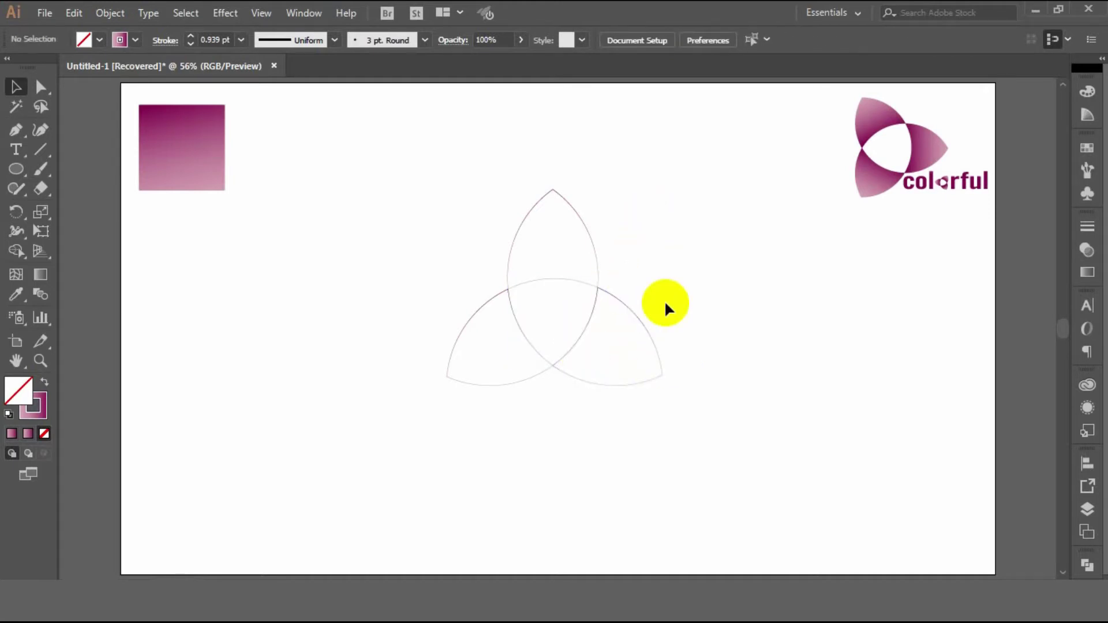
- Fill the three petals with solid dark grey (232121) without a stroke and group them
drag(701, 199, 431, 483)
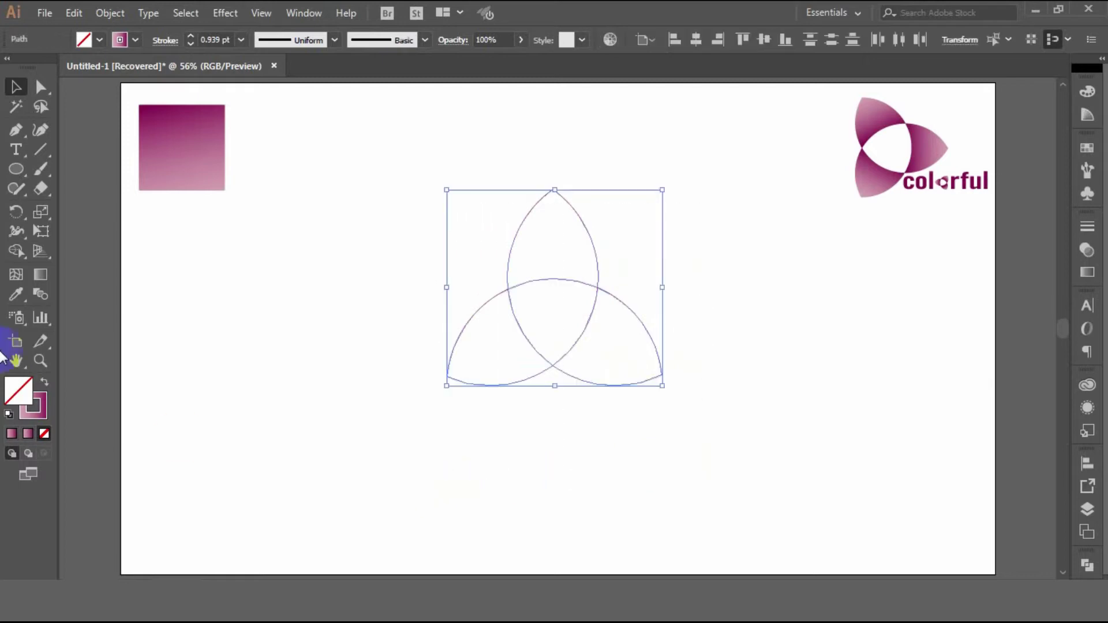
click(19, 390)
click(703, 375)
click(562, 246)
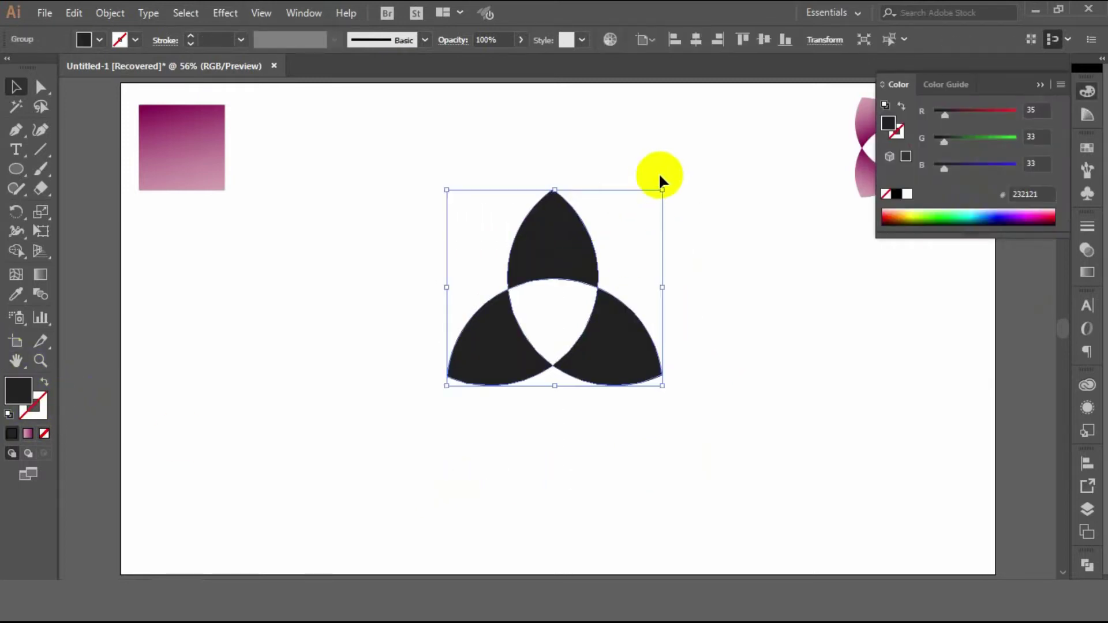
- Rotate the petal group so one petal points right and the other two point left, and move it left on the artboard
drag(669, 183, 724, 290)
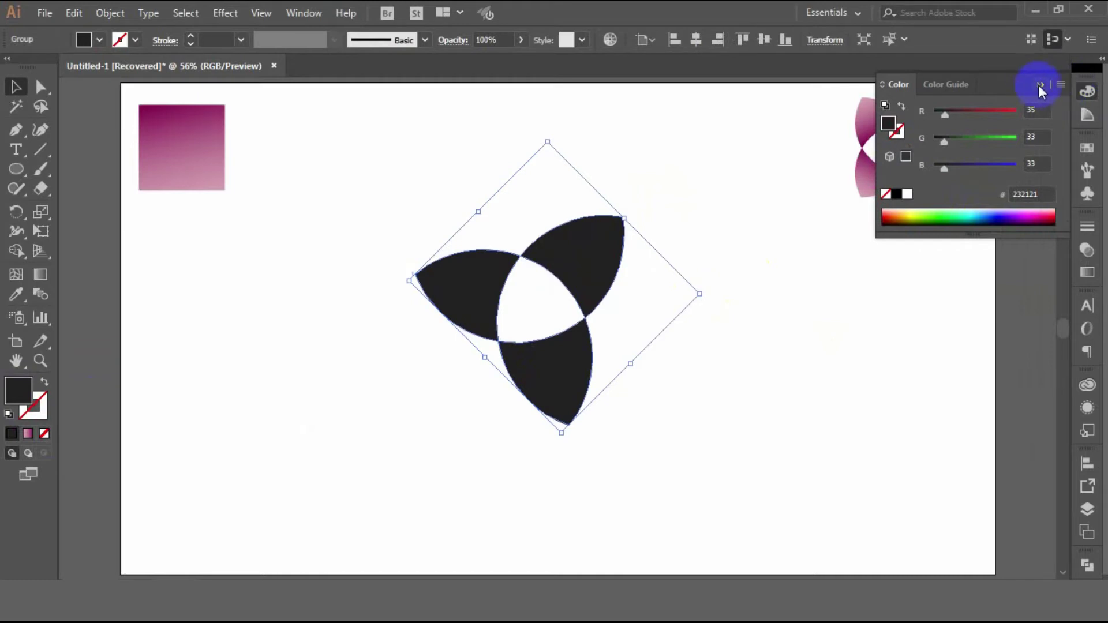
click(1038, 88)
drag(703, 291, 571, 131)
drag(621, 258, 485, 257)
click(680, 265)
- Apply the purple-to-pink gradient sampled from the reference square to the petal group
click(369, 254)
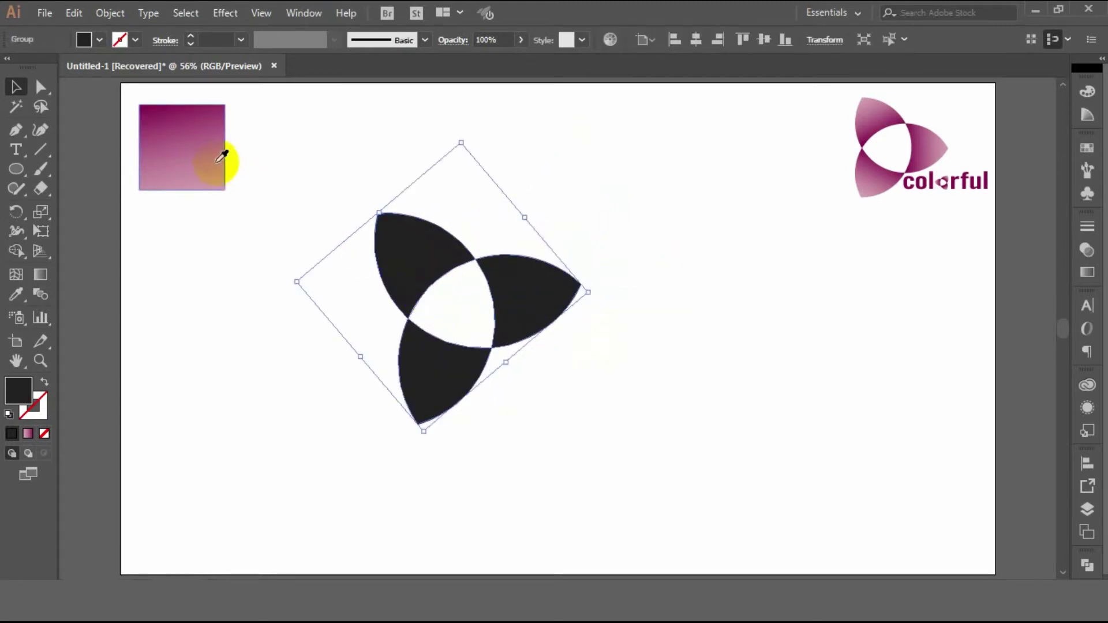
click(204, 144)
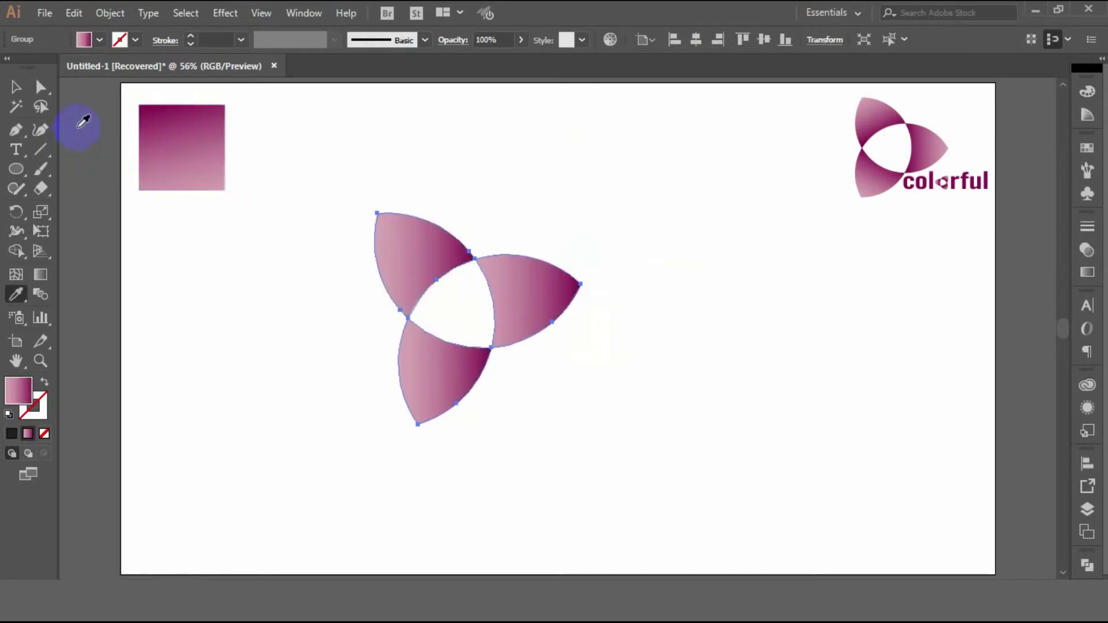
click(16, 88)
click(594, 369)
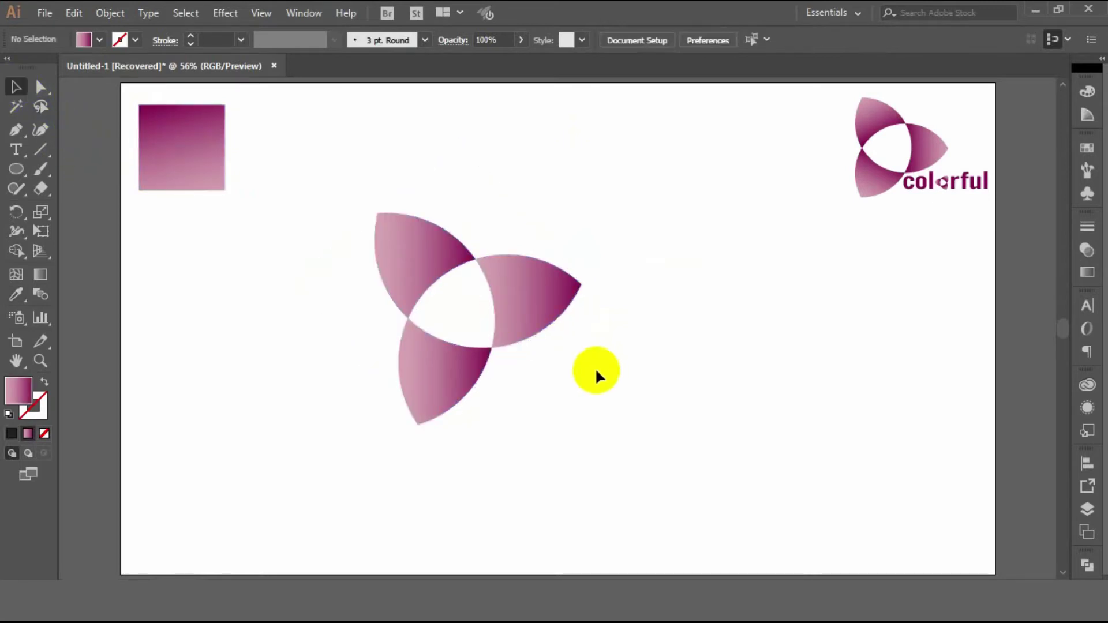
- Ungroup the petals and redirect the right petal's gradient to run from dark at the inner edge to light at its tip
right_click(521, 315)
click(602, 452)
click(584, 381)
click(477, 319)
click(41, 269)
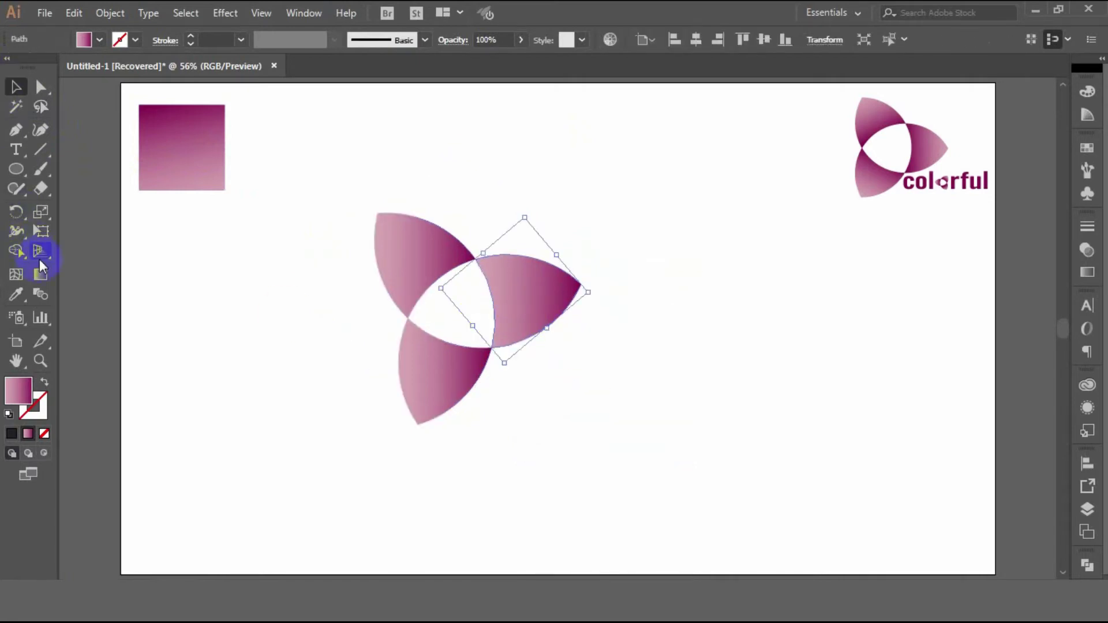
drag(462, 311, 488, 302)
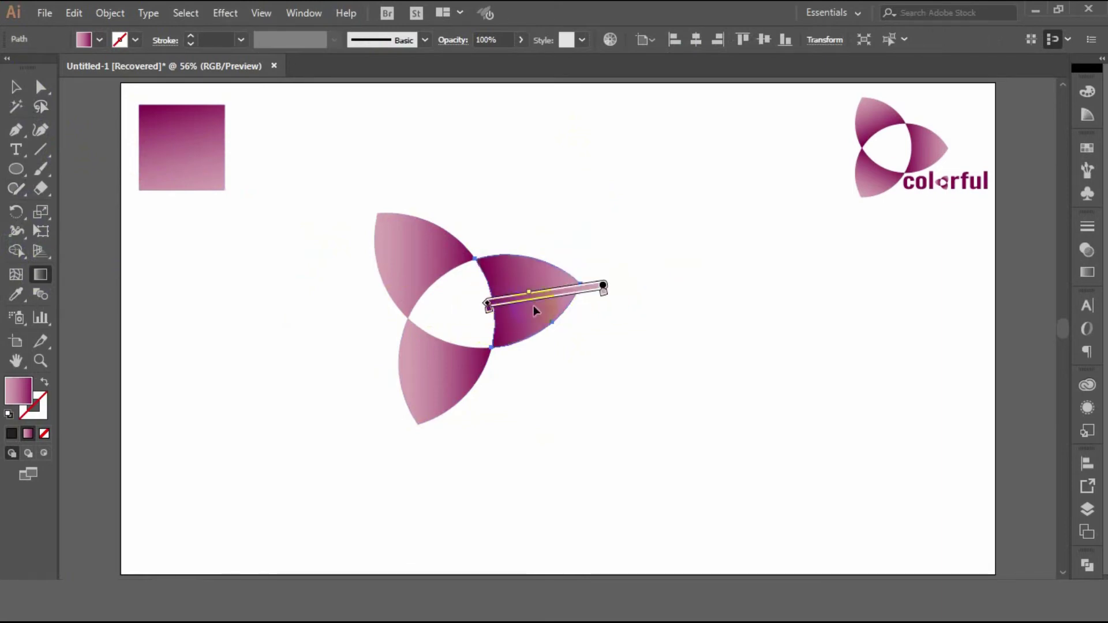
- Redirect the upper-left petal's gradient to run from light at its tip to dark at the inner edge
drag(354, 188, 445, 277)
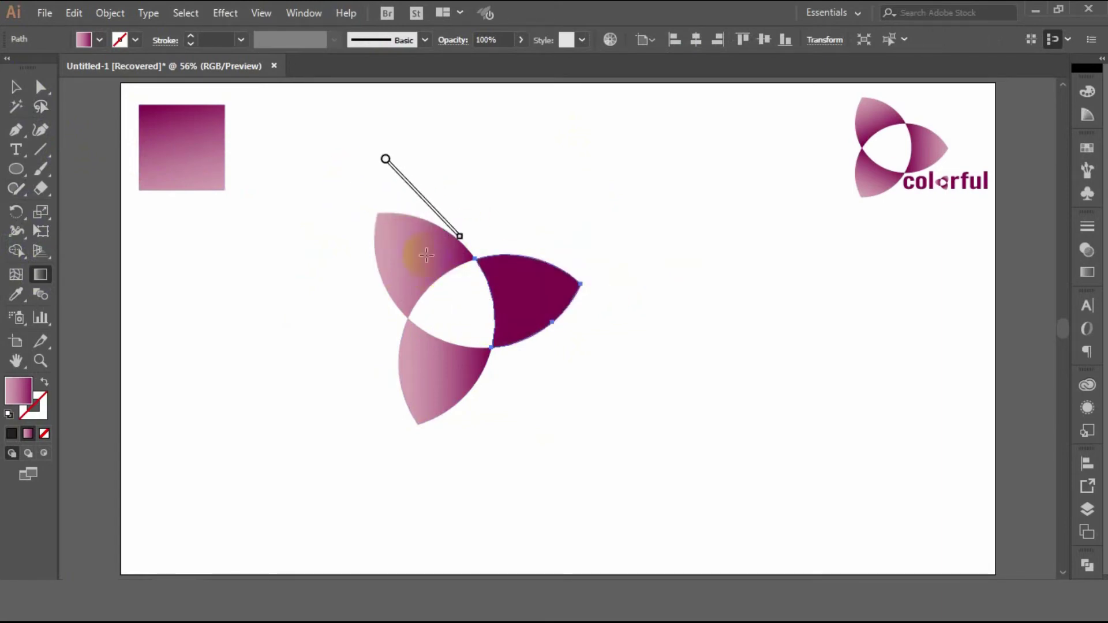
key(ctrl+z)
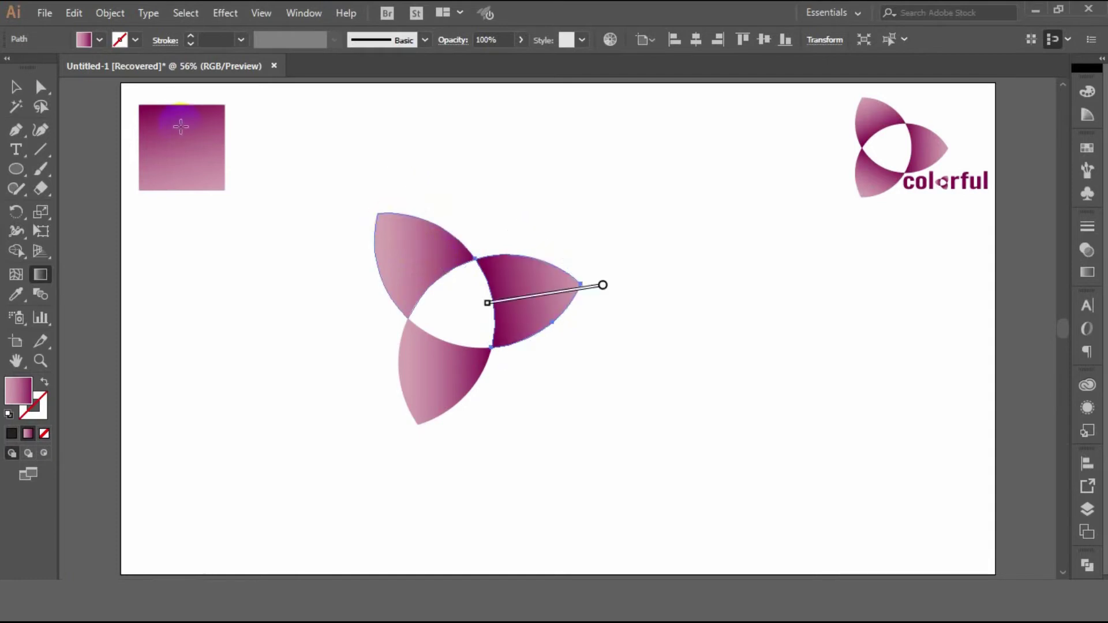
click(17, 90)
click(407, 249)
click(40, 272)
drag(345, 192, 432, 278)
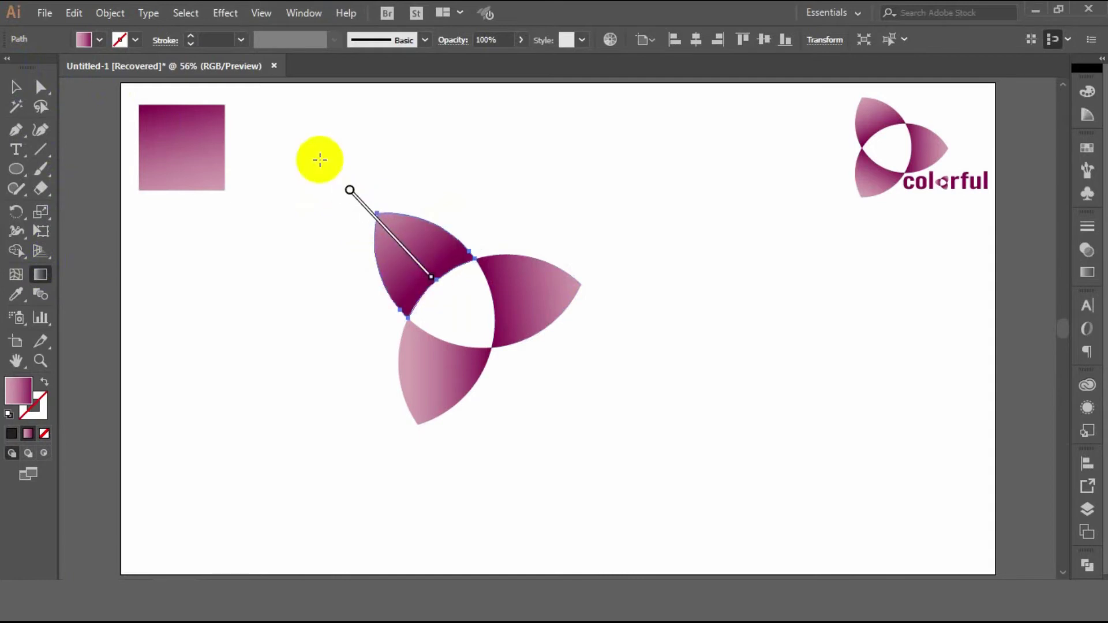
drag(349, 191, 324, 161)
drag(431, 278, 416, 262)
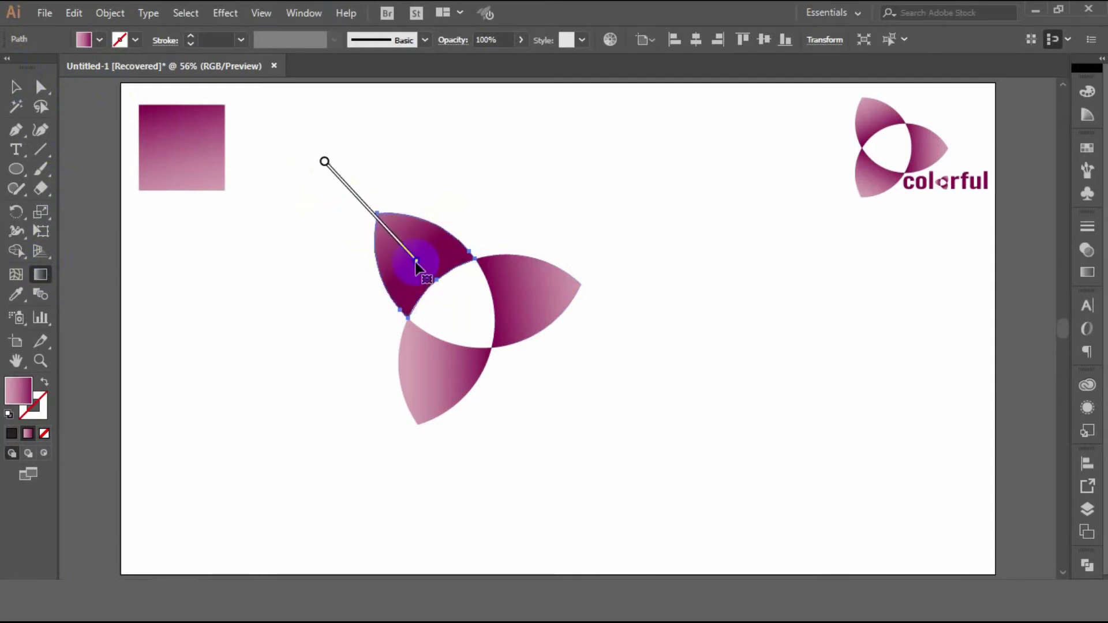
key(ctrl+z)
key(ctrl+z)
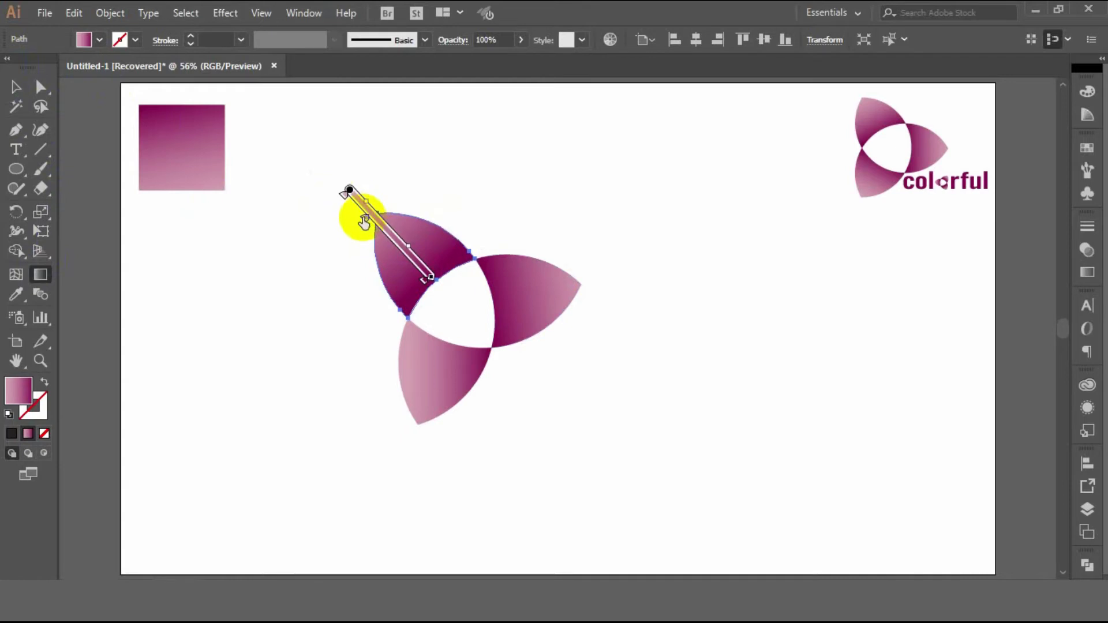
- Move the light colour stop of the upper-left petal's gradient inward to the petal's tip
drag(346, 192, 380, 223)
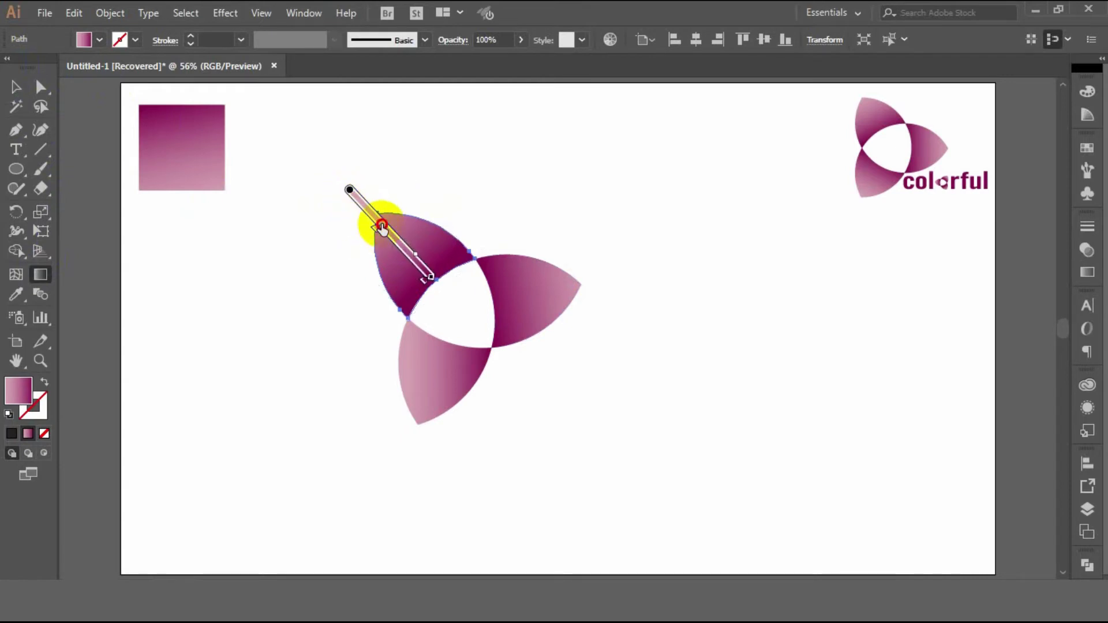
click(14, 89)
- Redirect the lower petal's gradient to run from light at its tip to dark at the inner edge, and deselect the petal
click(422, 378)
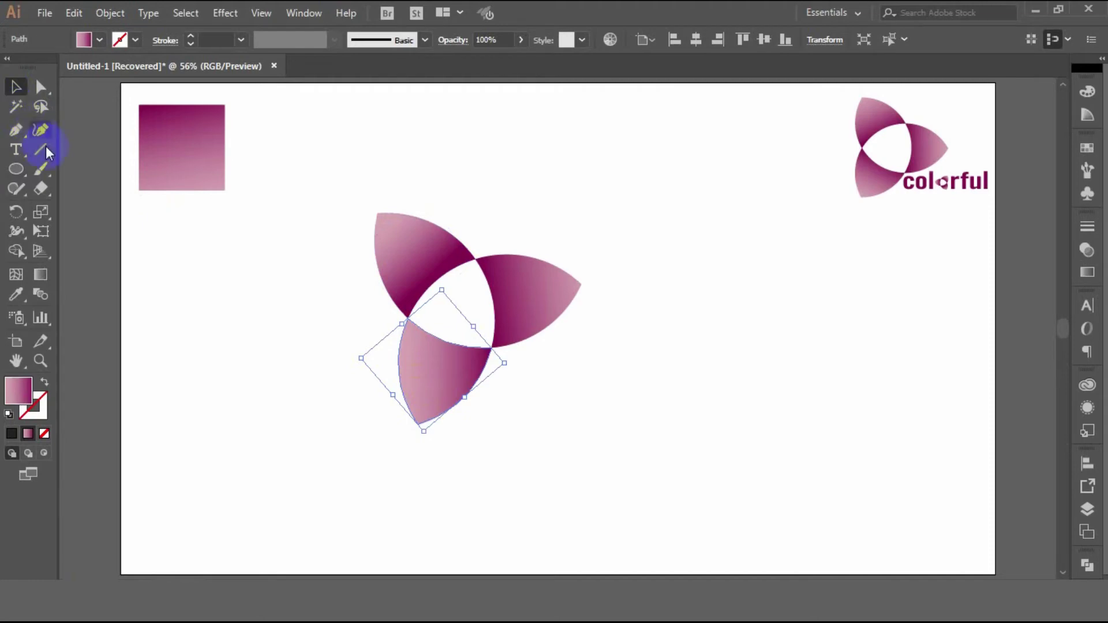
click(48, 277)
drag(404, 442, 449, 331)
click(409, 443)
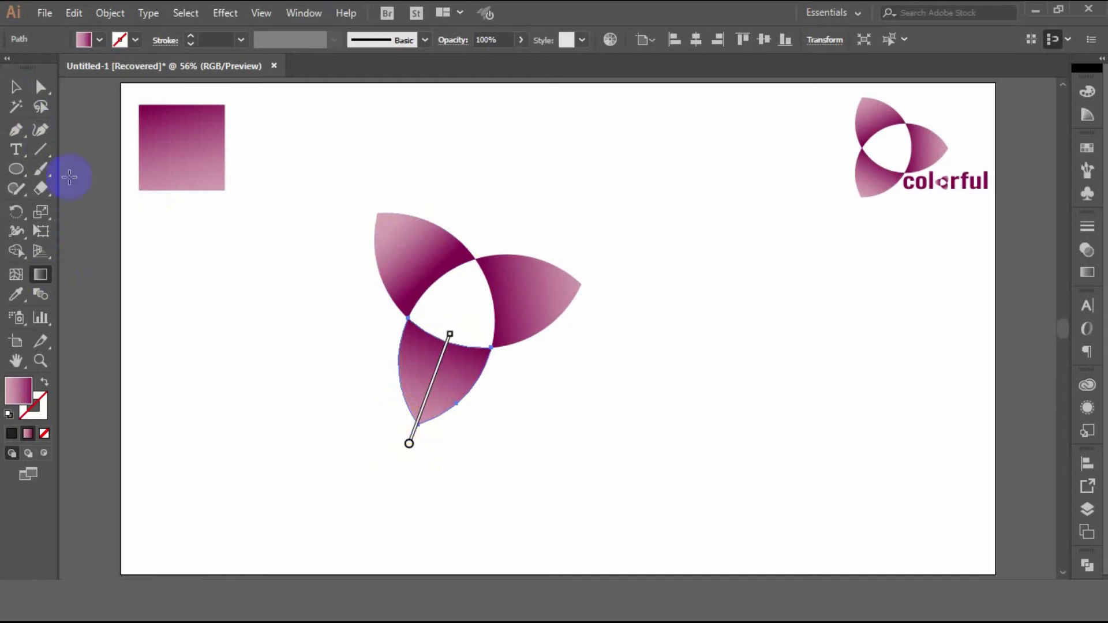
click(11, 90)
click(466, 356)
click(594, 438)
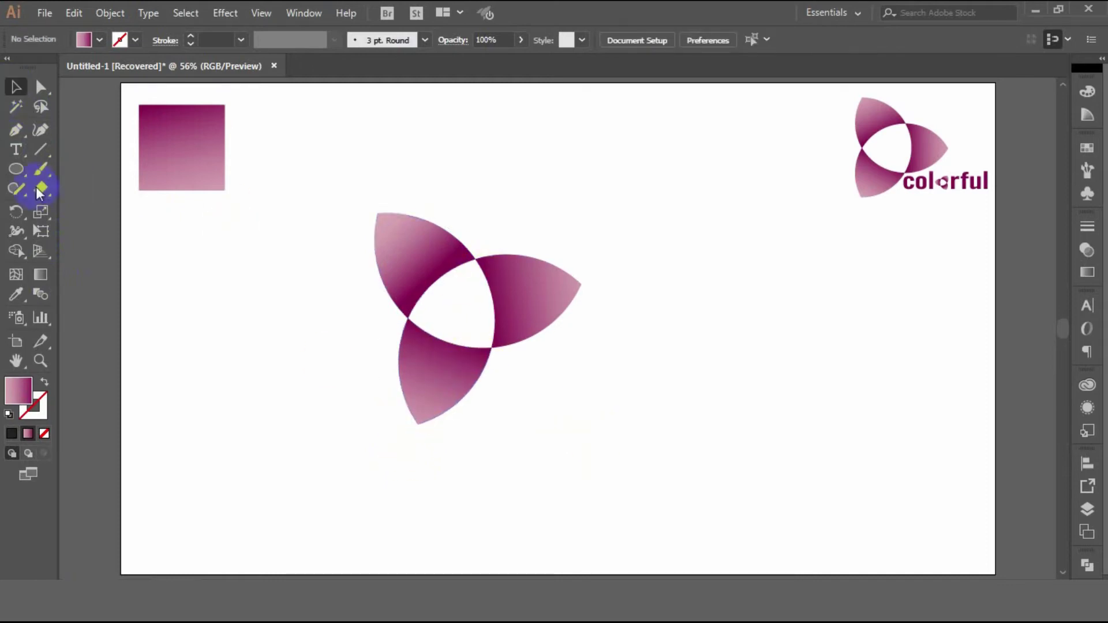
- Group the three gradient petals and rotate the group slightly clockwise
drag(314, 166, 616, 455)
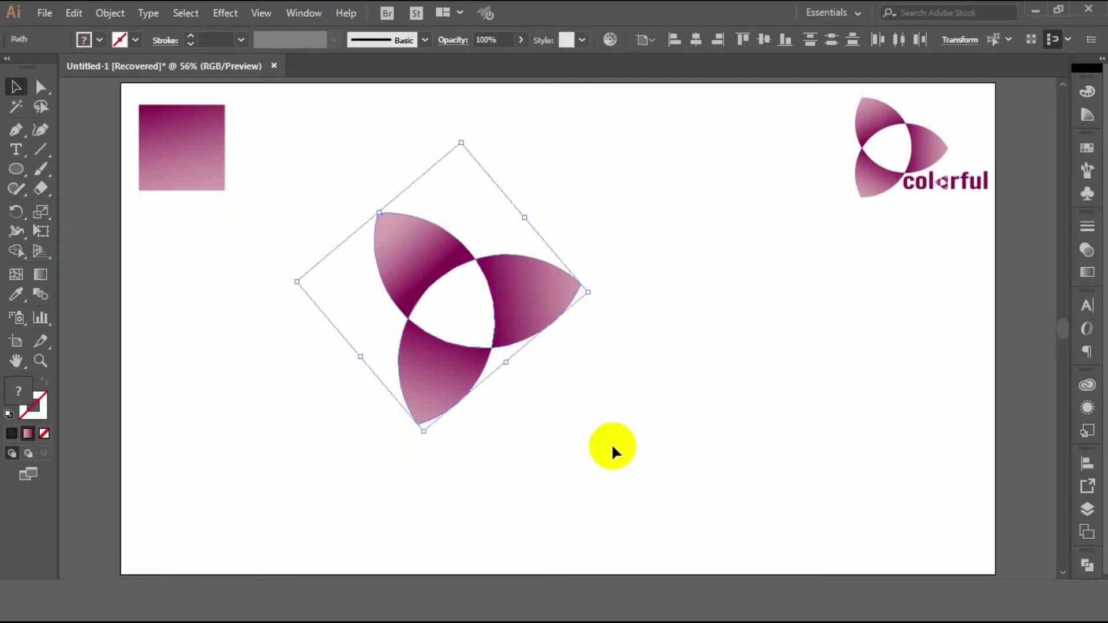
click(109, 13)
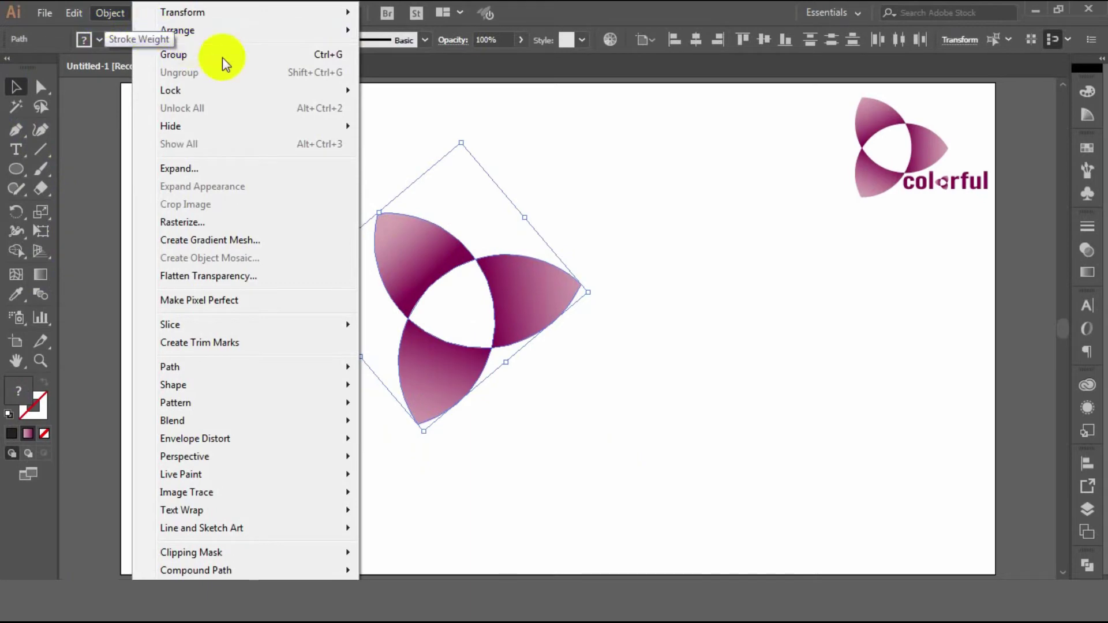
click(253, 56)
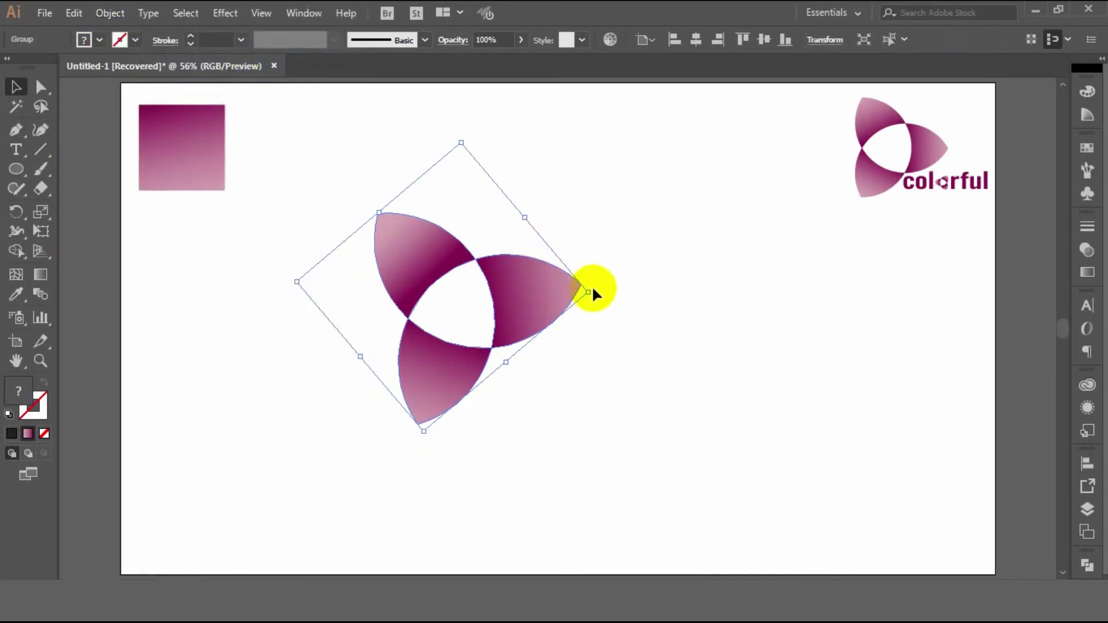
drag(593, 289, 600, 306)
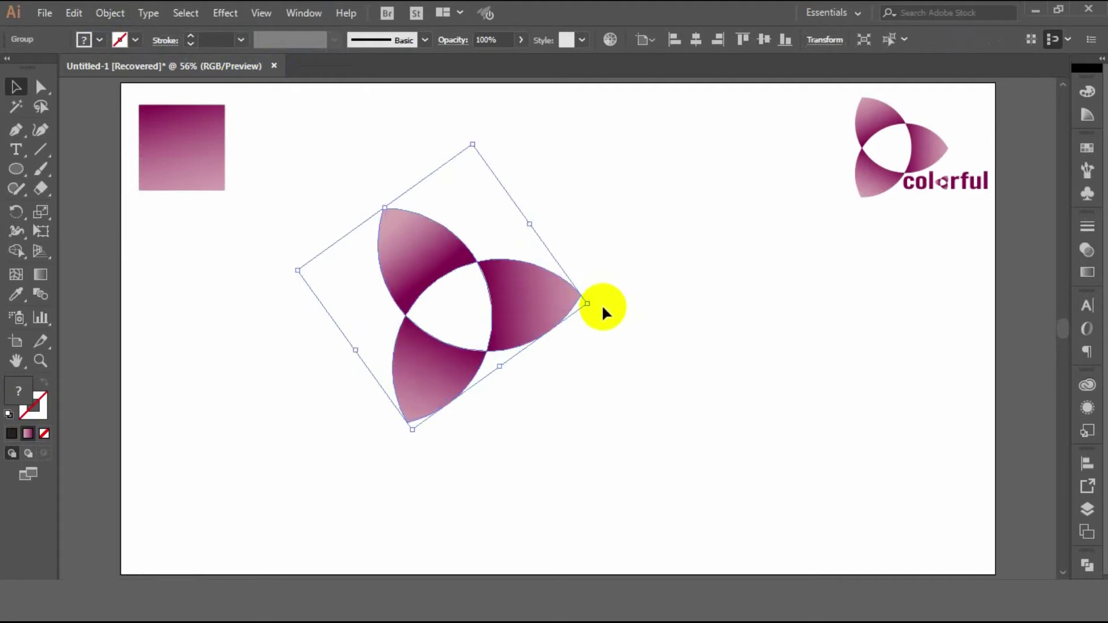
click(552, 219)
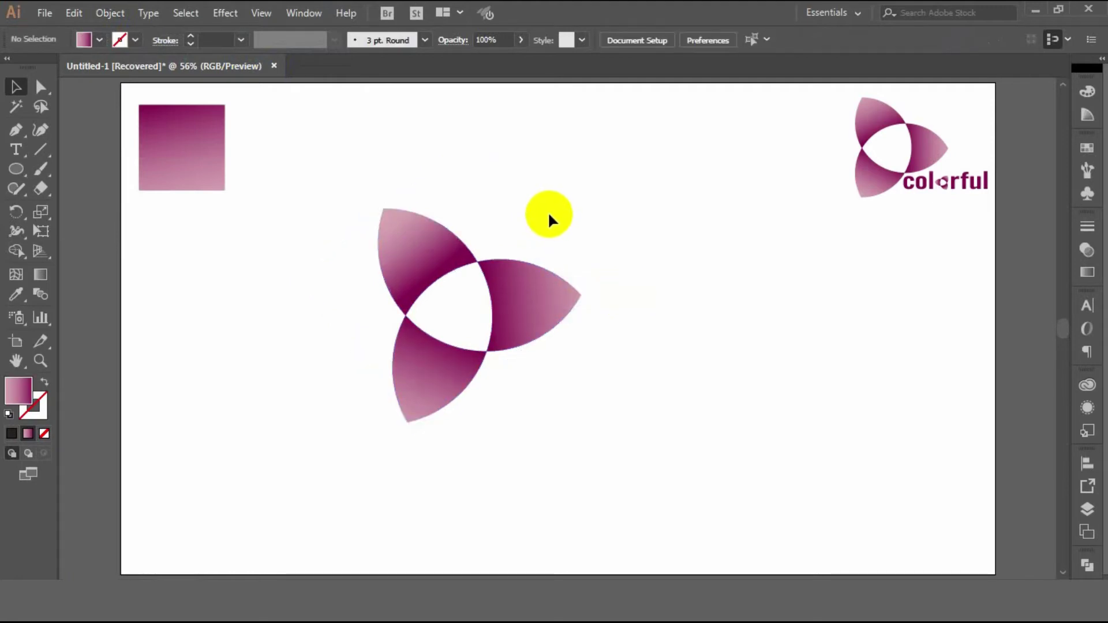
- Add the text "colorful" to the lower right of the petals, beneath the right petal
click(23, 128)
click(15, 151)
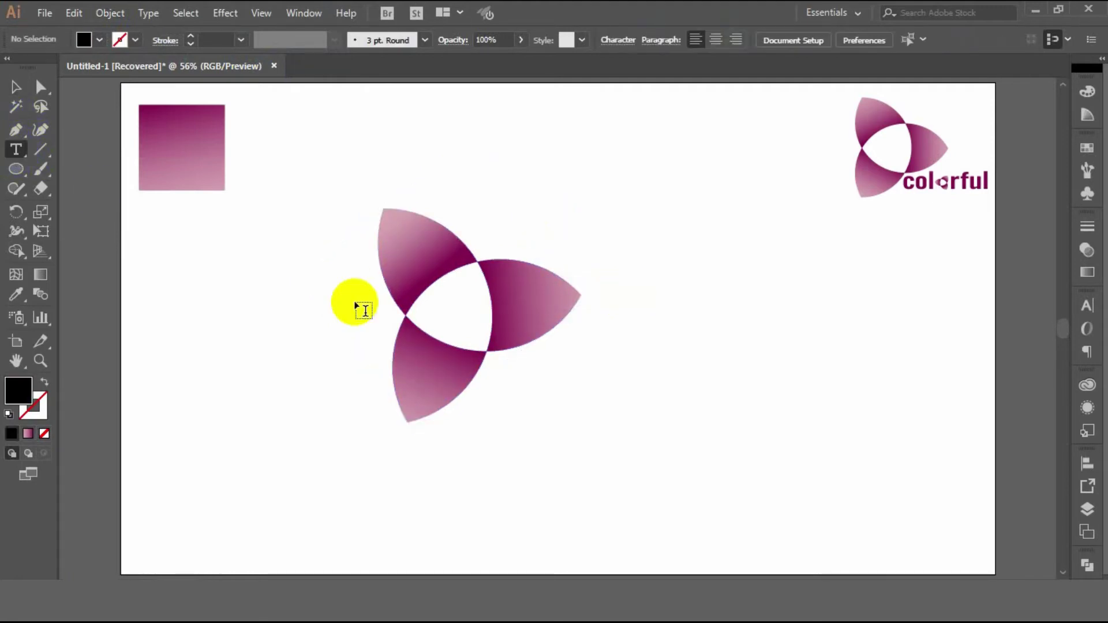
click(500, 387)
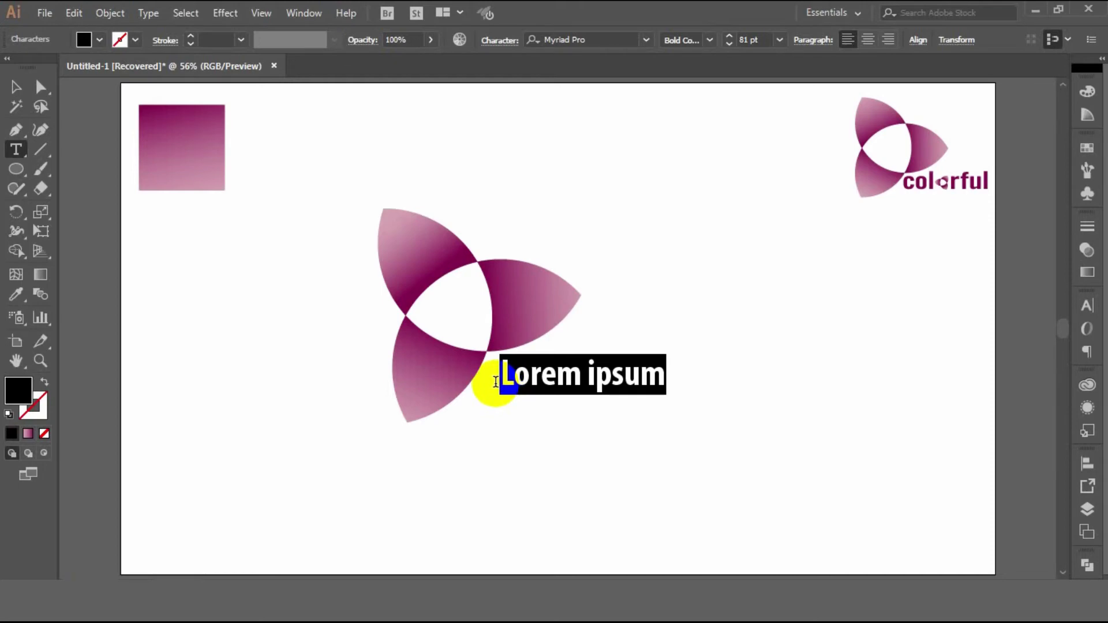
text(C)
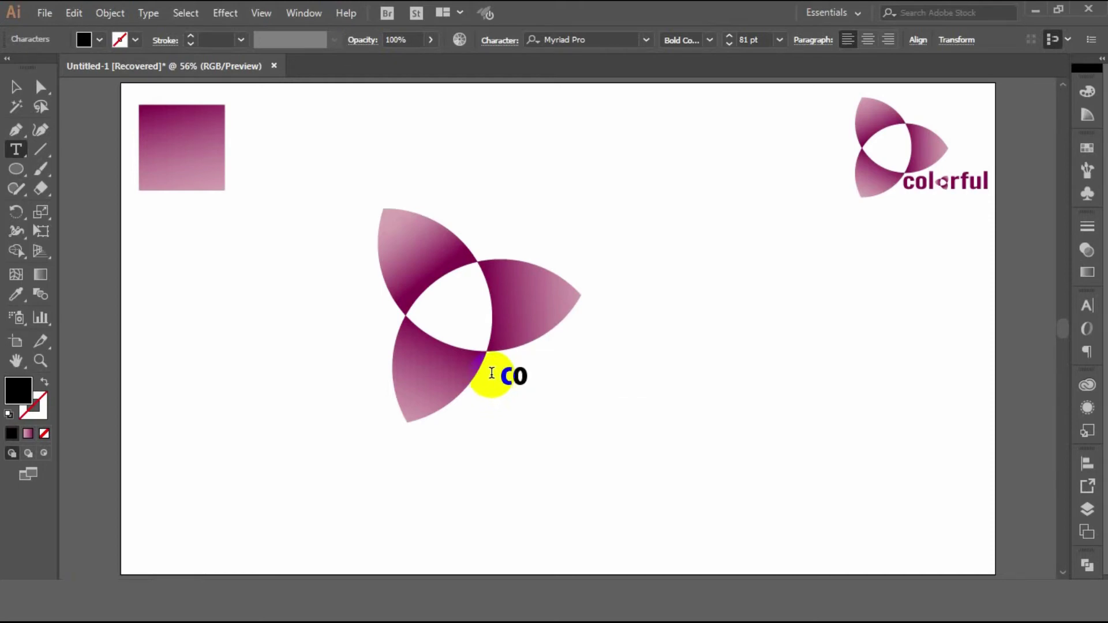
text(olorfu)
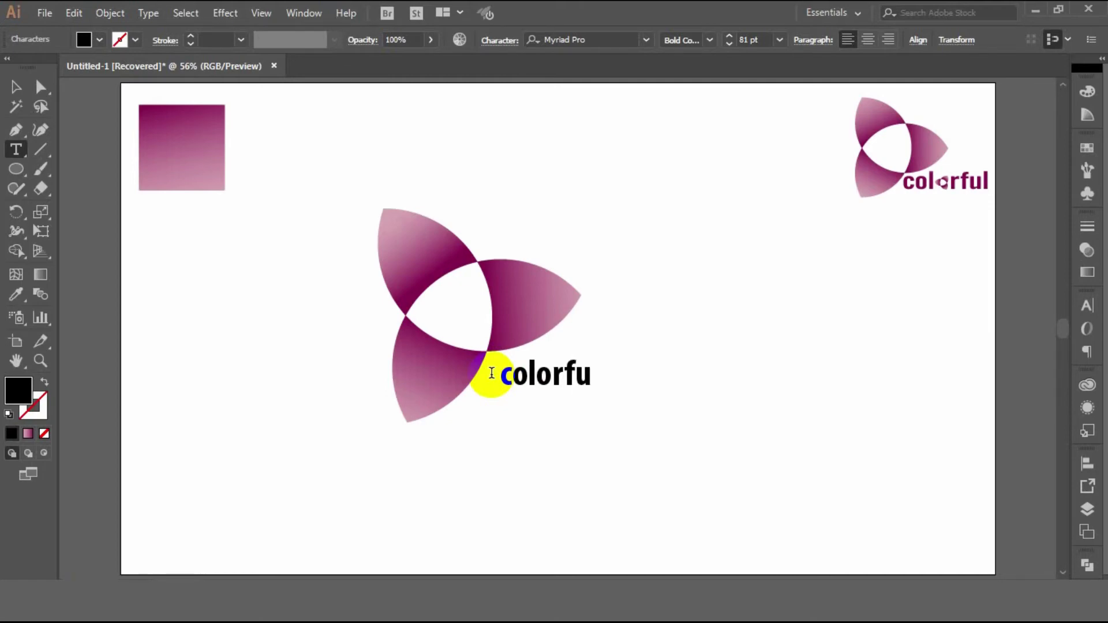
text(l)
click(17, 87)
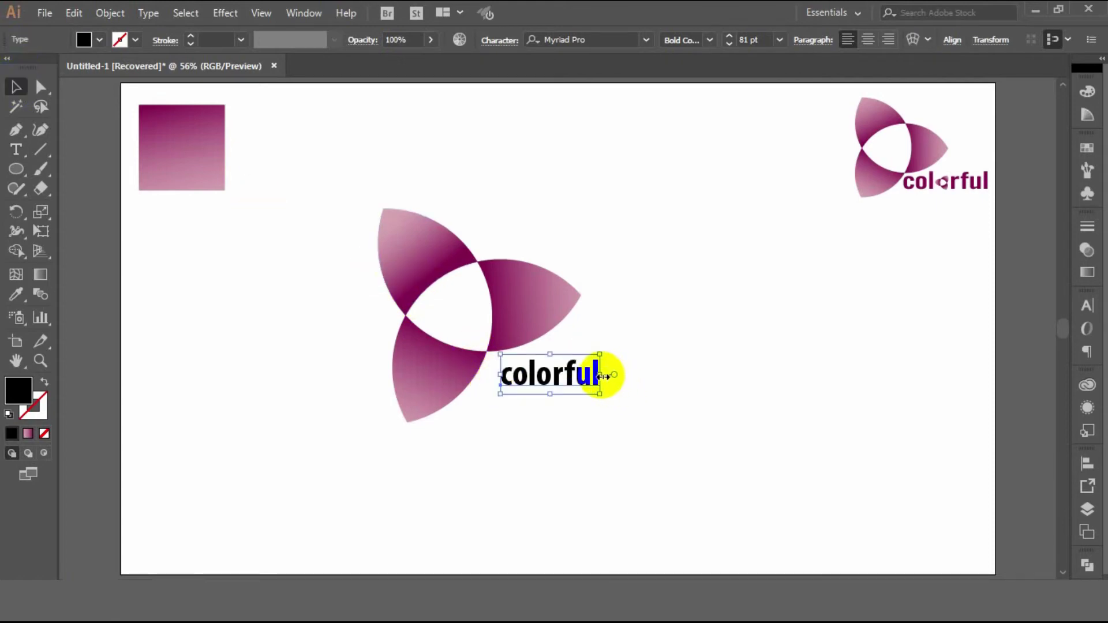
- Stretch the "colorful" text slightly wider and set it to Bold at 73 pt
mouse_move(601, 375)
mouse_down()
mouse_move(556, 360)
mouse_move(607, 377)
mouse_up()
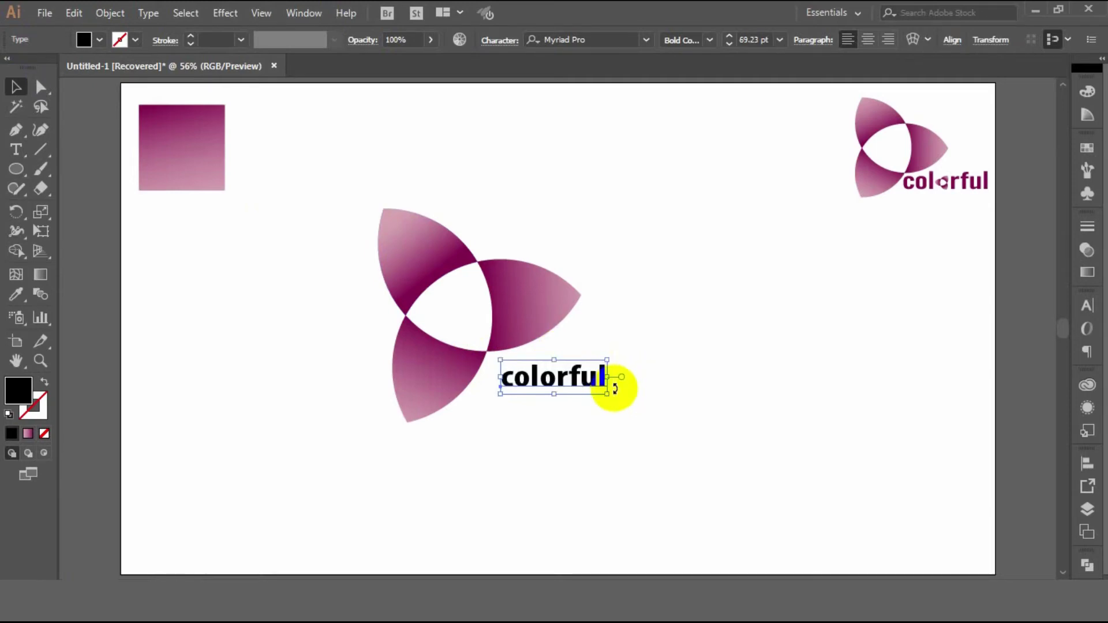
click(728, 35)
click(729, 35)
click(729, 36)
click(729, 36)
click(710, 39)
click(744, 201)
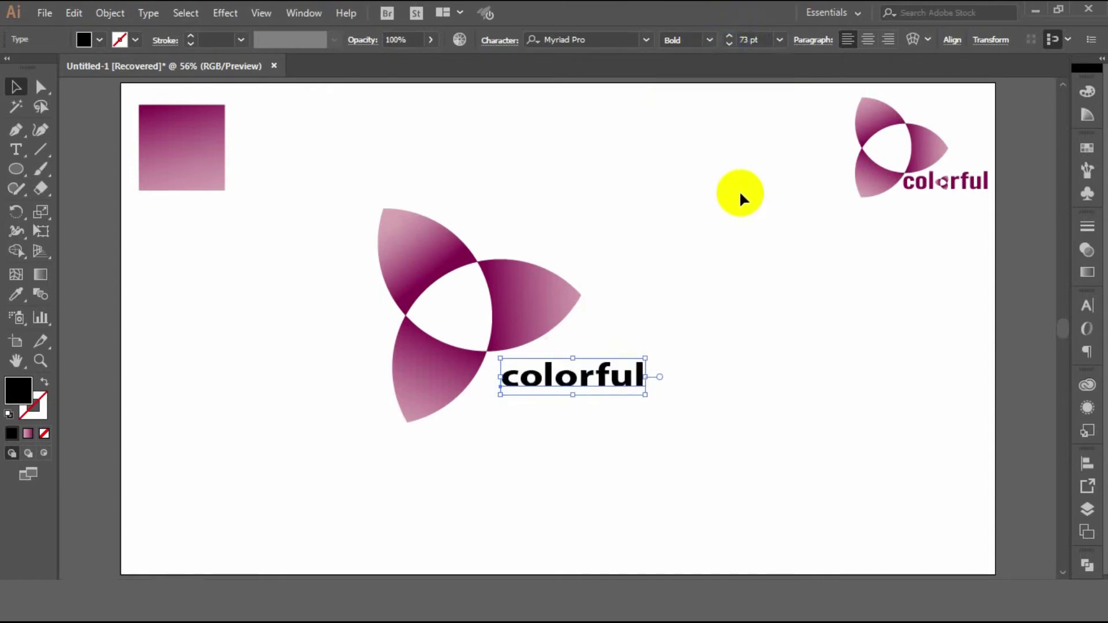
- Narrow and enlarge the "colorful" text to about 95.3 pt, and start it directly under the junction of the right and lower petals
drag(648, 376, 631, 377)
drag(564, 352, 562, 348)
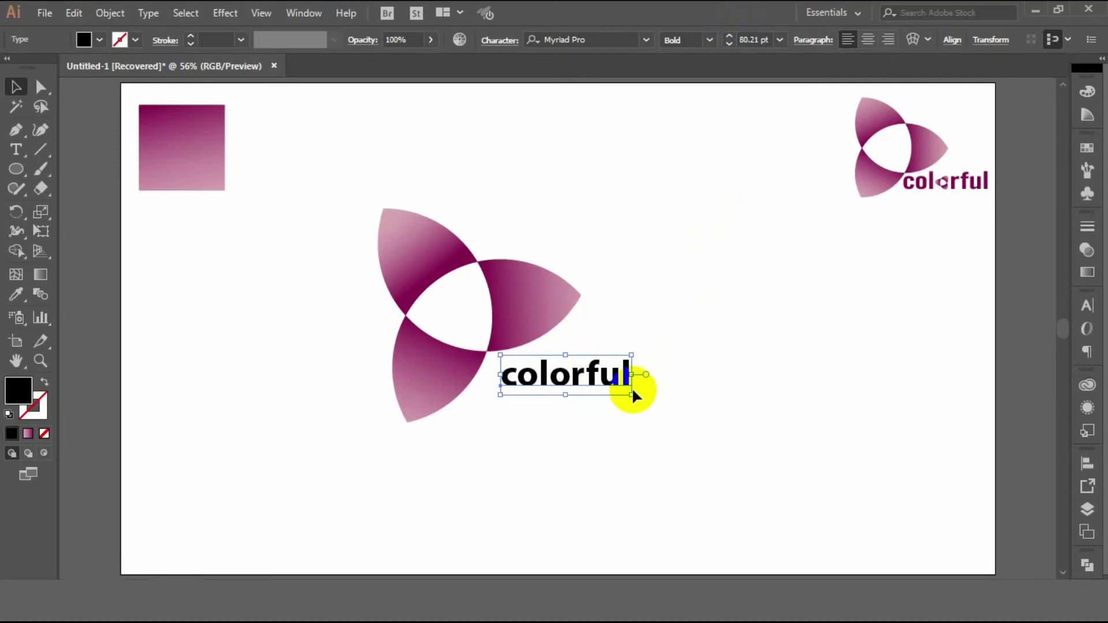
drag(632, 394, 593, 387)
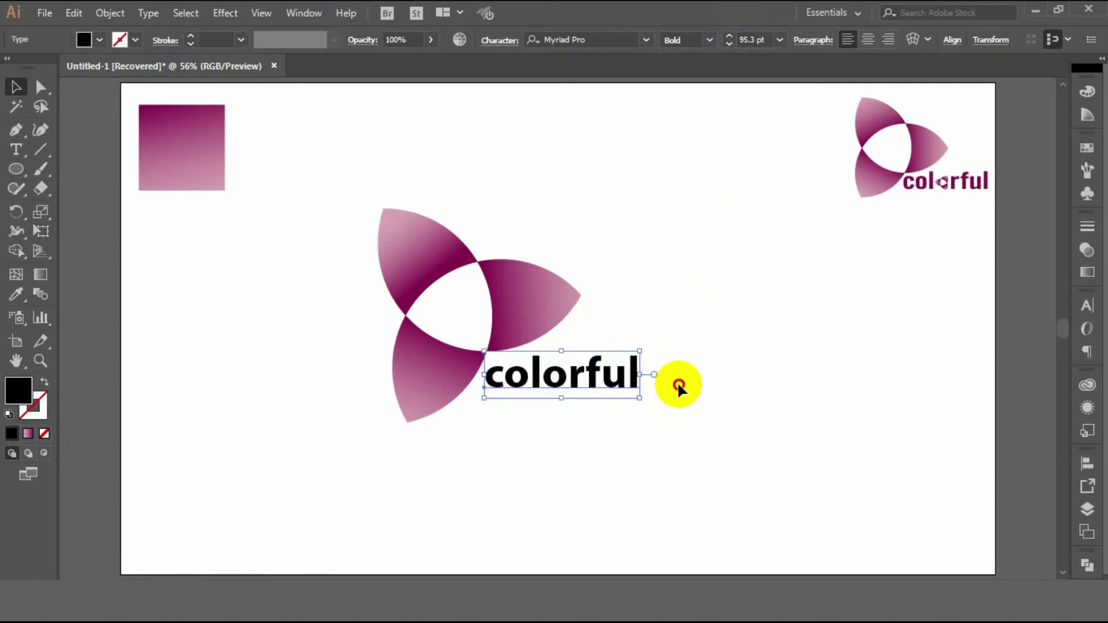
click(677, 382)
click(601, 380)
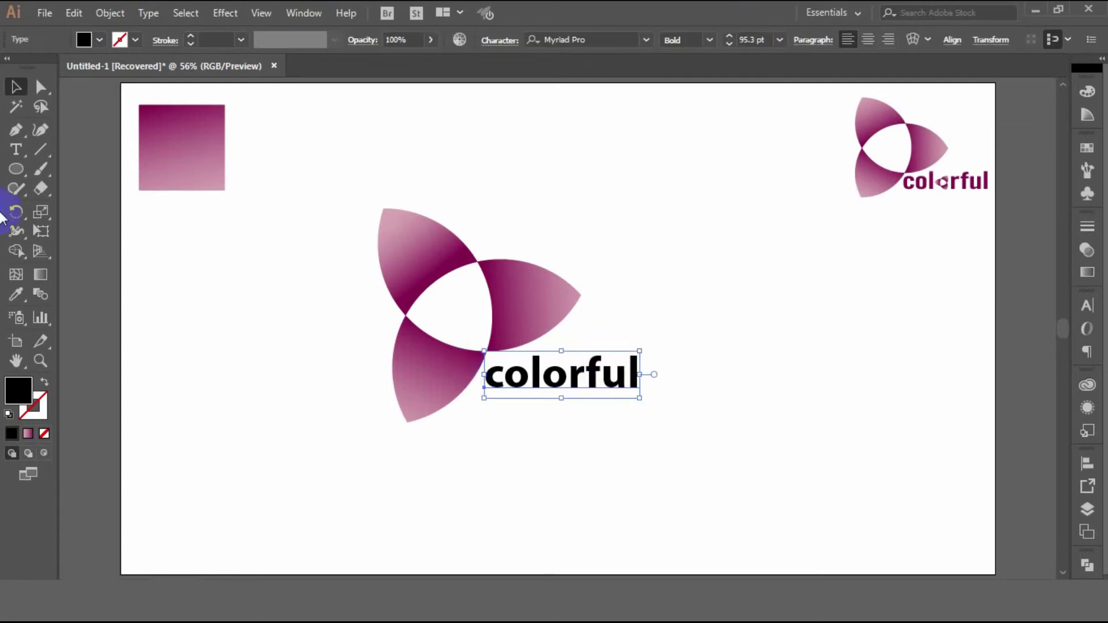
- Replace the second "o" in "colorful" with a blank gap between "col" and "rful"
click(16, 149)
drag(485, 384, 543, 374)
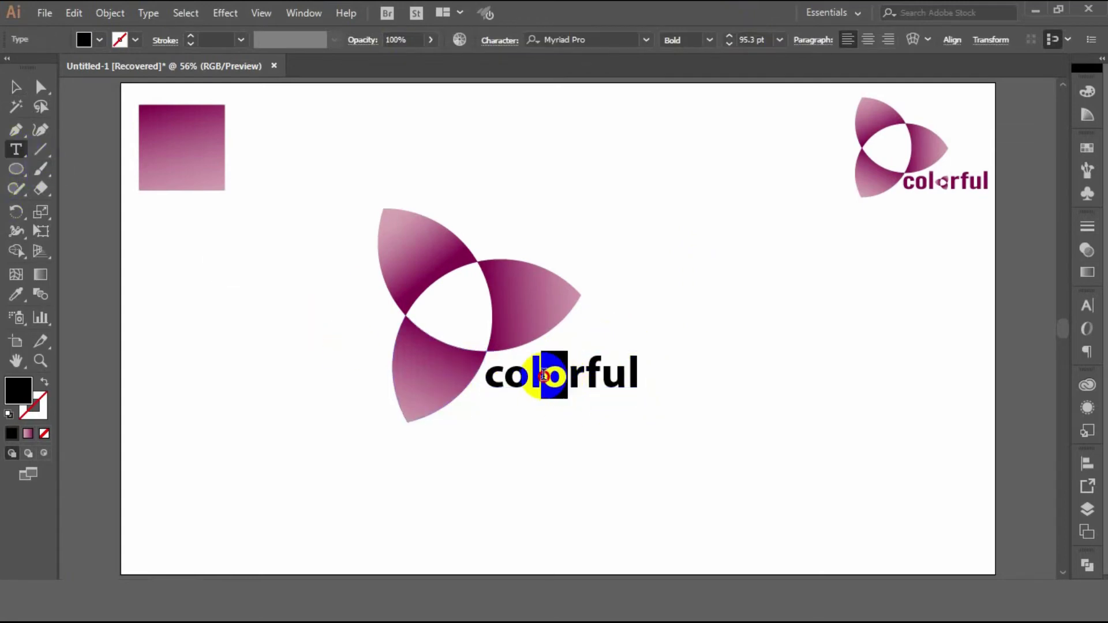
key(BackSpace)
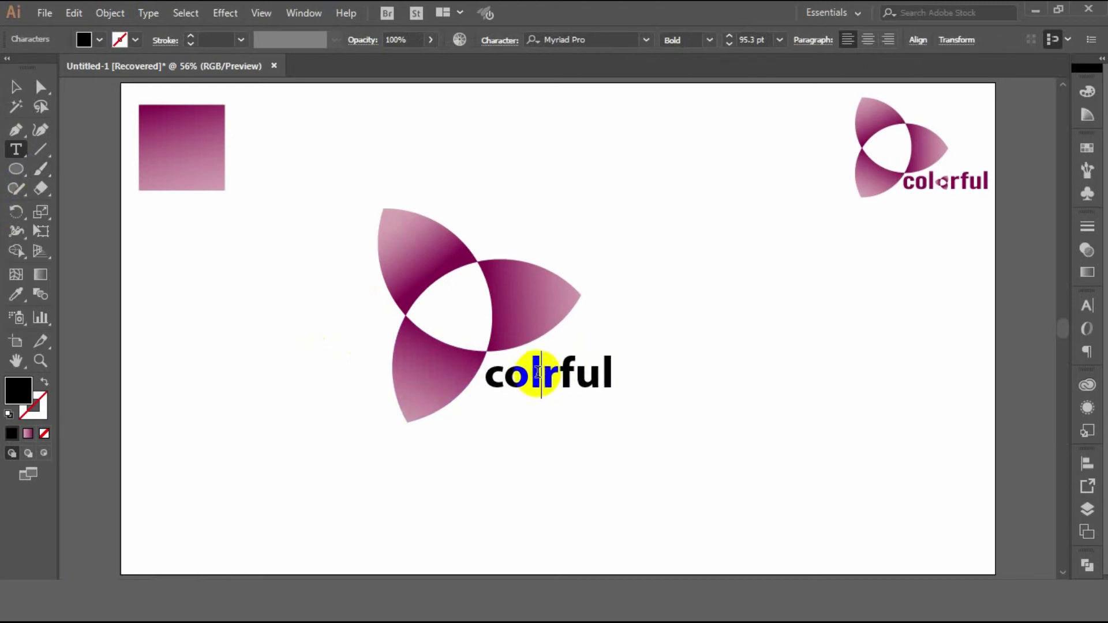
double_click(585, 393)
key(Left)
- Copy the petal group and paste the duplicate in front
click(16, 89)
click(525, 300)
click(105, 14)
mouse_move(74, 13)
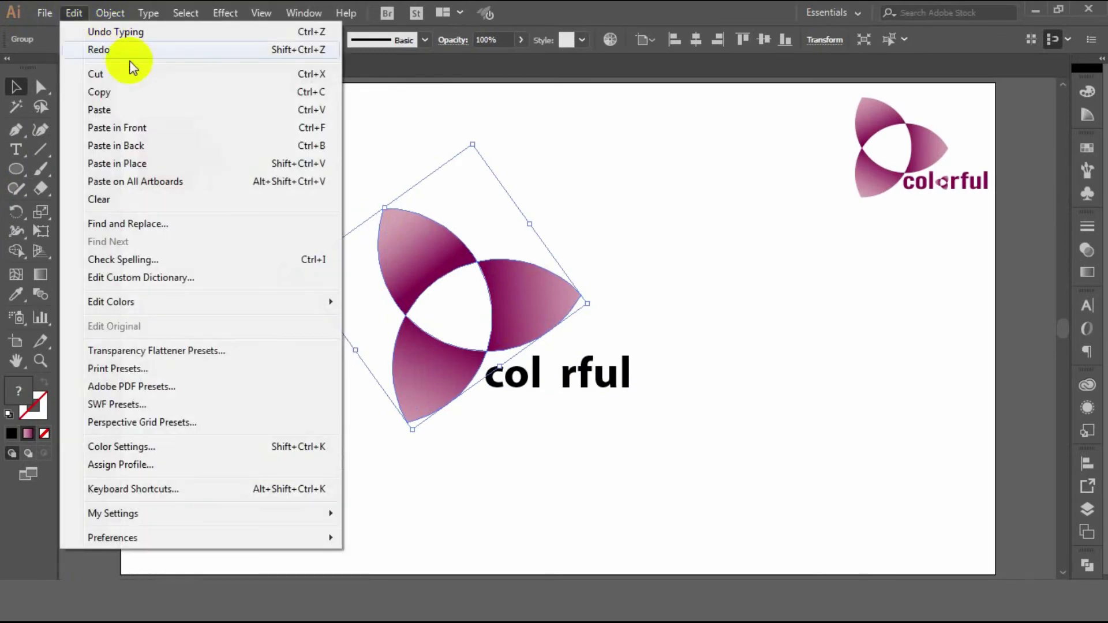
click(136, 94)
click(70, 16)
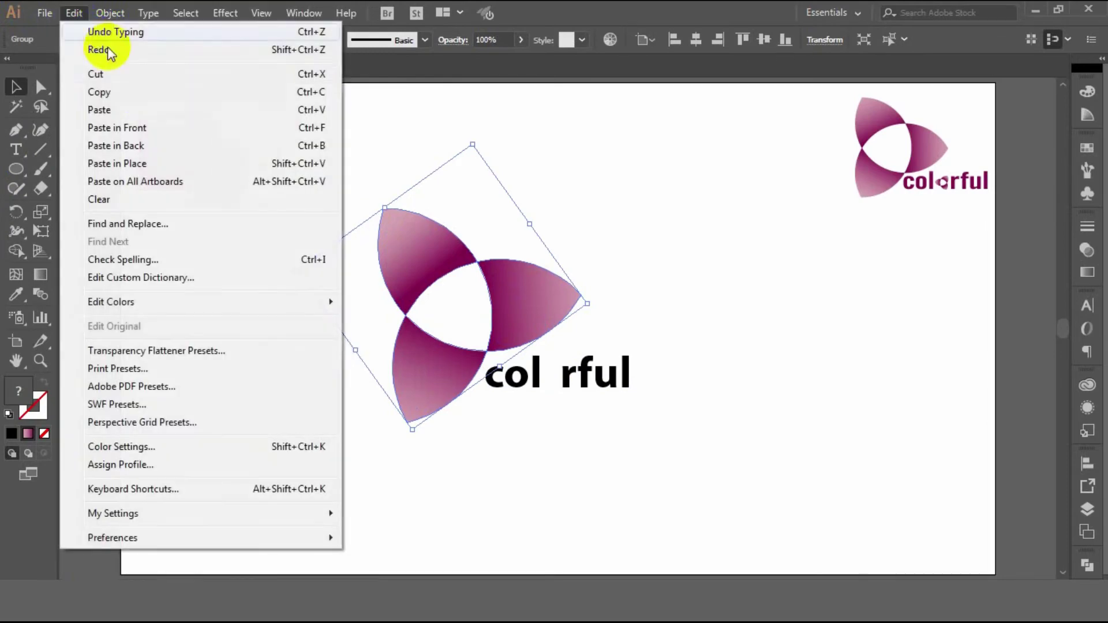
click(141, 128)
- Shrink the duplicate petal group to letter size and place it in the gap between "col" and "rful"
drag(510, 319, 618, 320)
drag(695, 304, 557, 375)
click(585, 388)
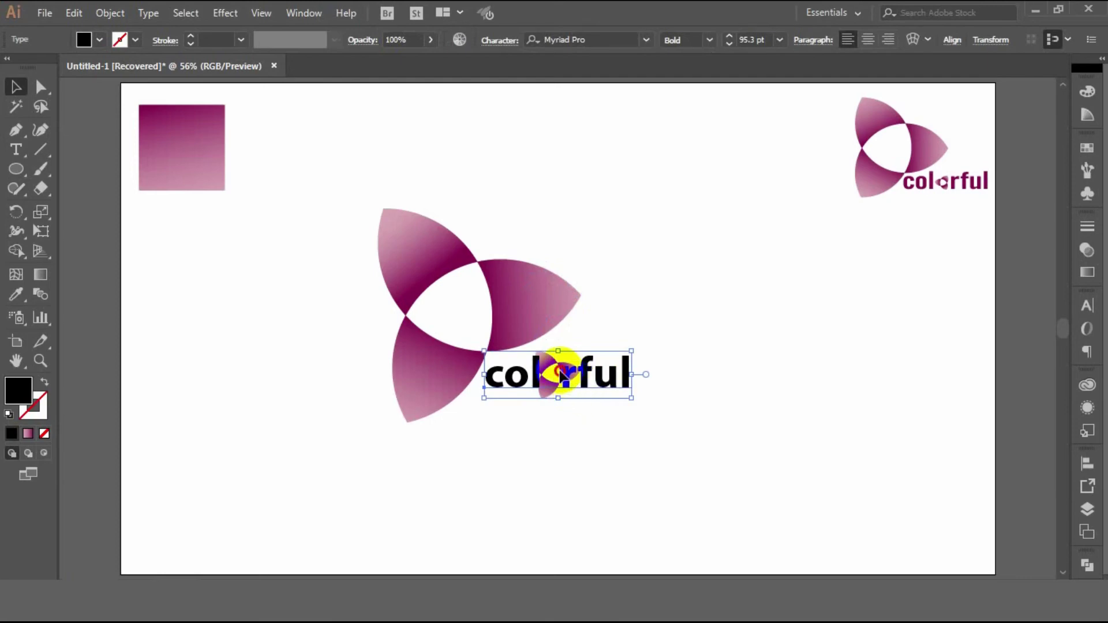
- Move the miniature petal symbol out of the wordmark to its upper right, and lower the text clear of the large petals
click(552, 409)
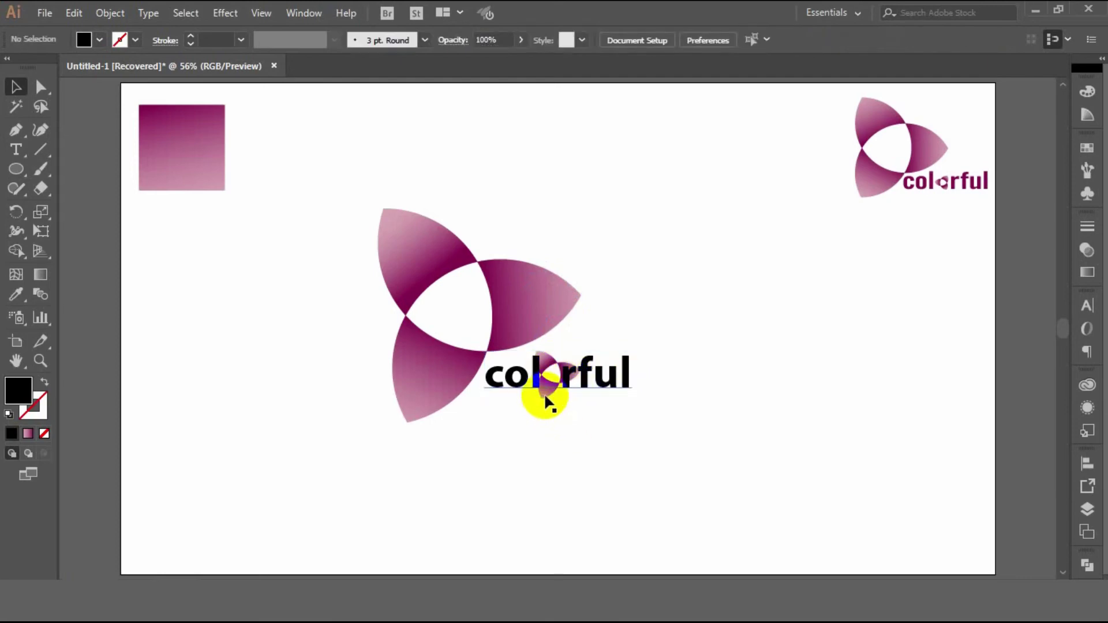
drag(571, 394, 697, 358)
click(549, 430)
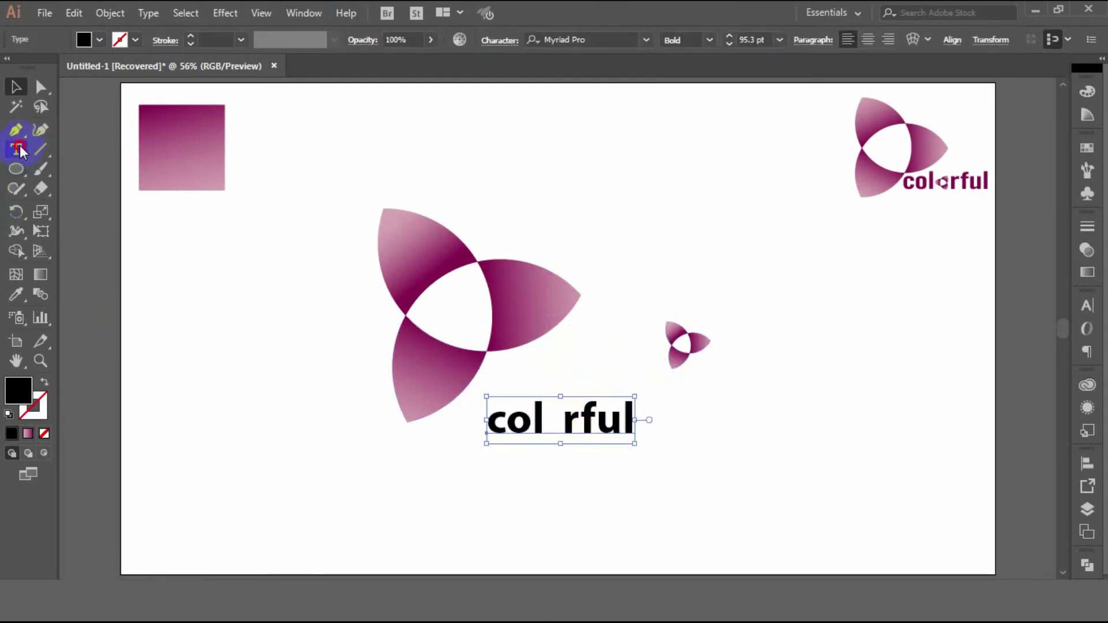
- Widen the kerning in the gap just before the "r" of "rful"
click(17, 150)
click(563, 425)
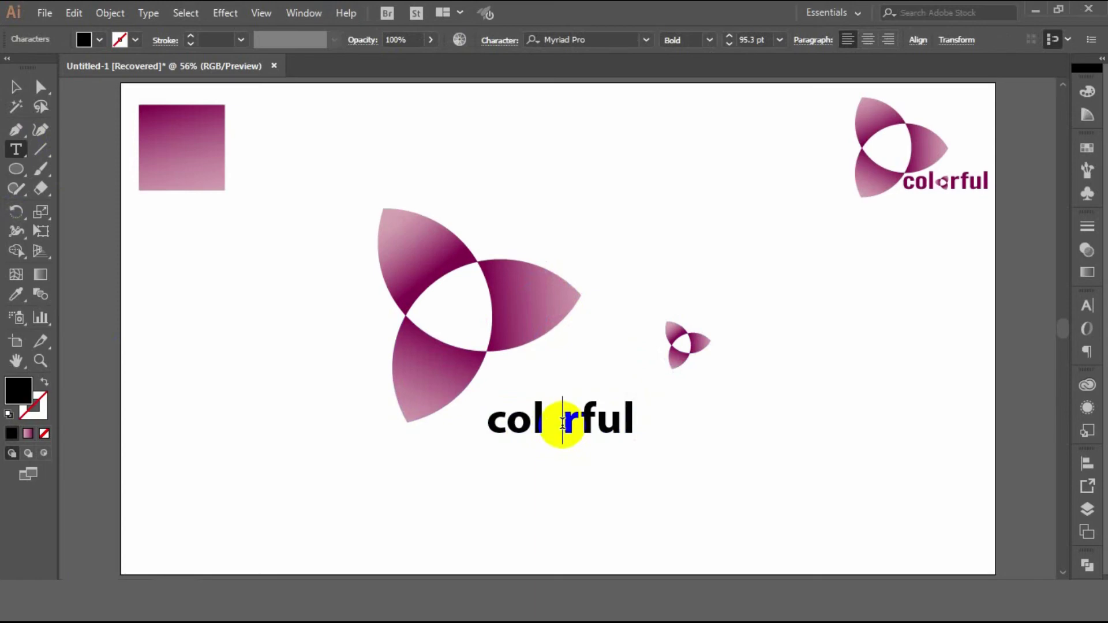
key(alt+Right)
key(alt+Right)
key(alt+Right)
key(alt+Right)
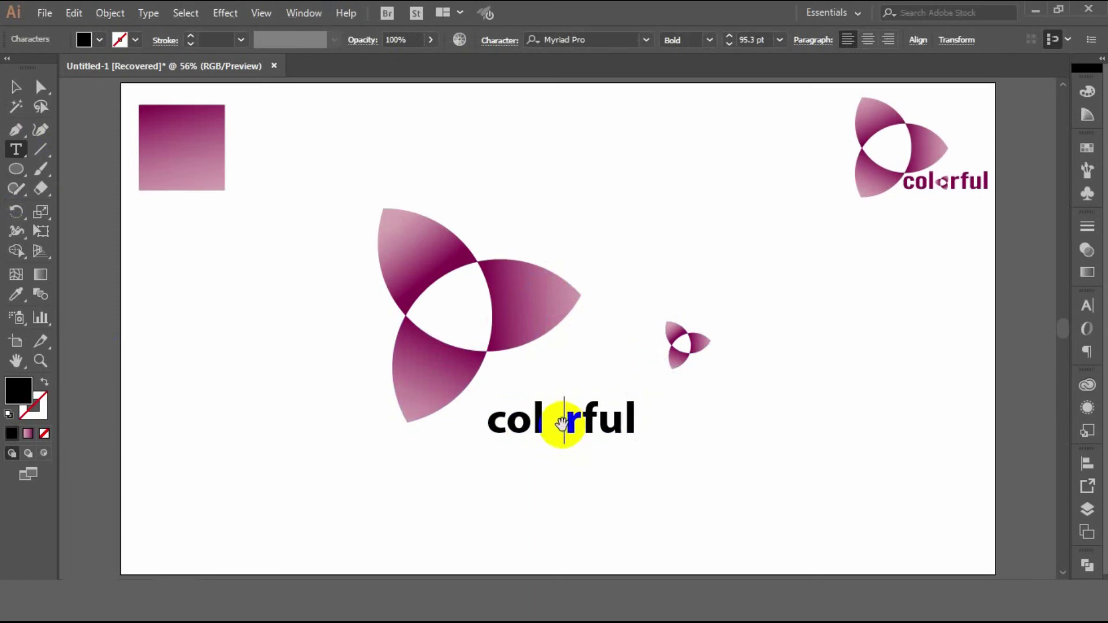
- Shrink the miniature petal symbol to lowercase letter height and place it in the gap between "col" and "rful"
click(7, 85)
click(699, 346)
drag(701, 345, 577, 413)
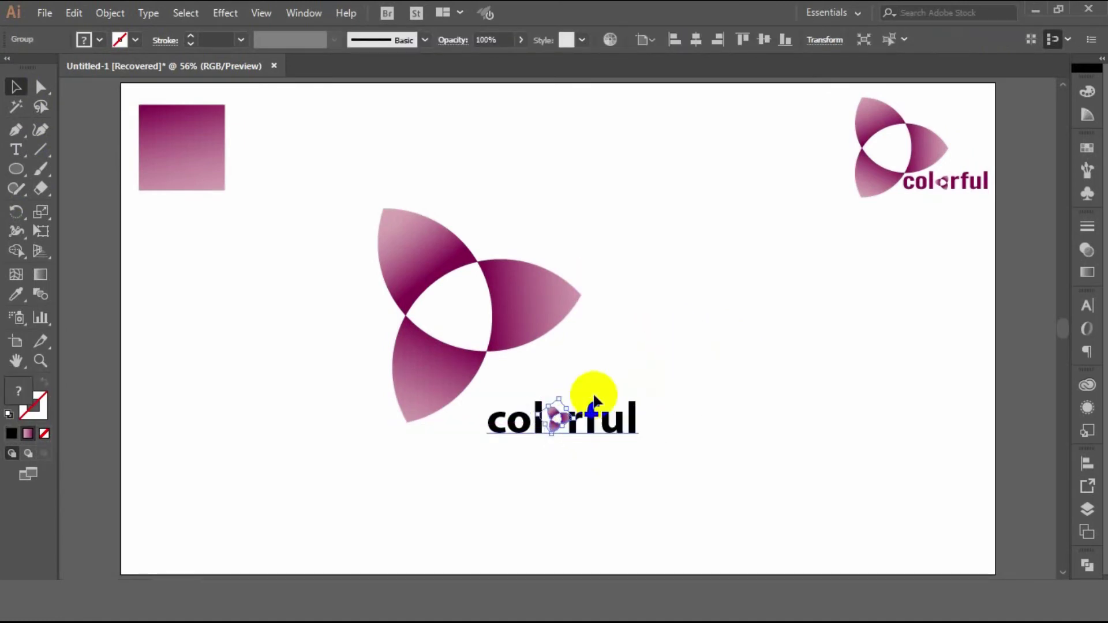
click(571, 468)
- Shift the wordmark text slightly right so the gap lines up with the miniature petal symbol
click(566, 422)
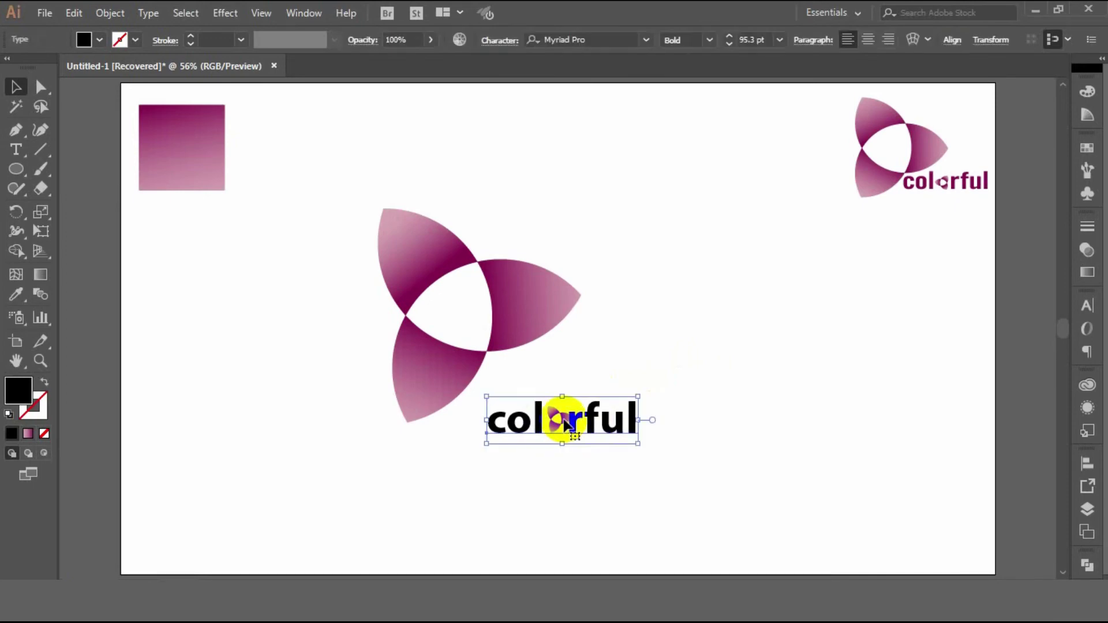
click(620, 468)
drag(586, 434, 591, 432)
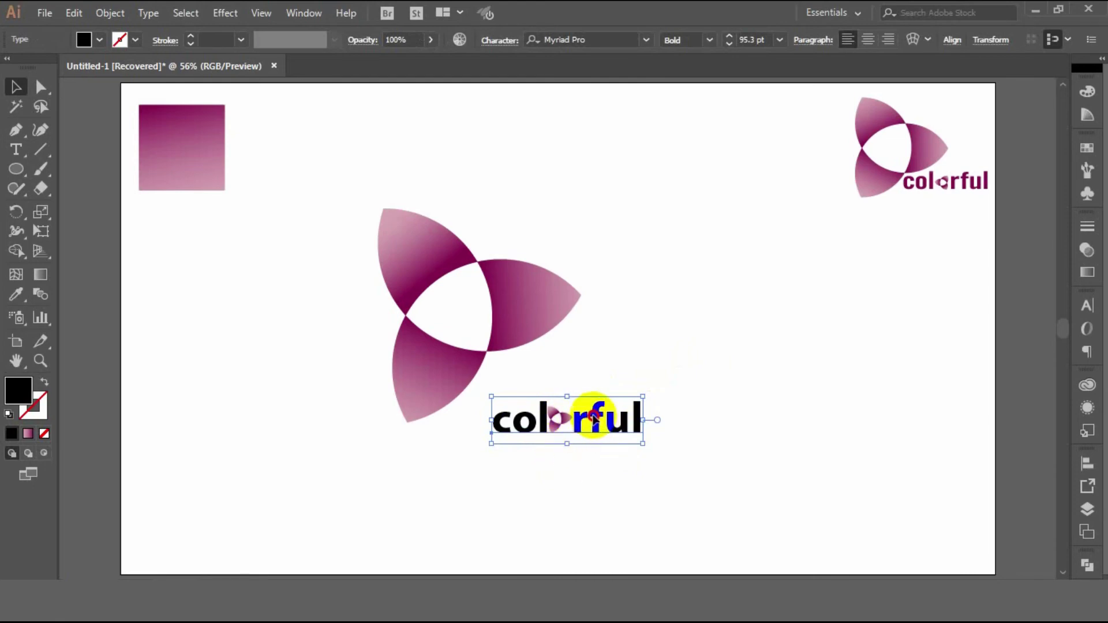
drag(593, 416, 592, 419)
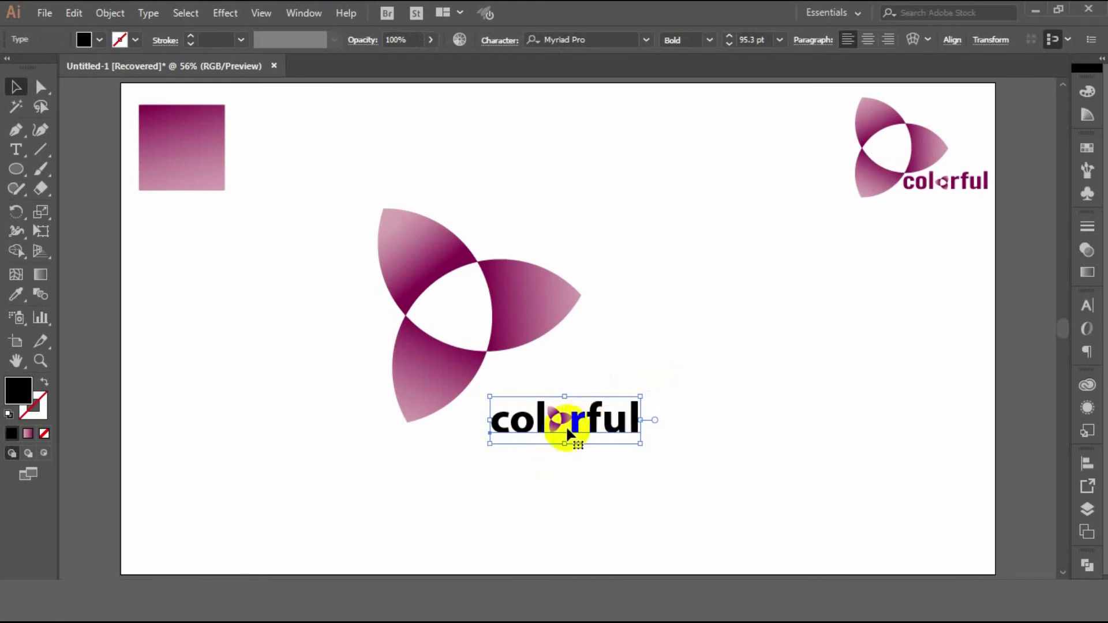
- Increase the kerning before the "r" further to give the miniature petal symbol more room
click(16, 148)
drag(605, 428, 574, 425)
click(571, 425)
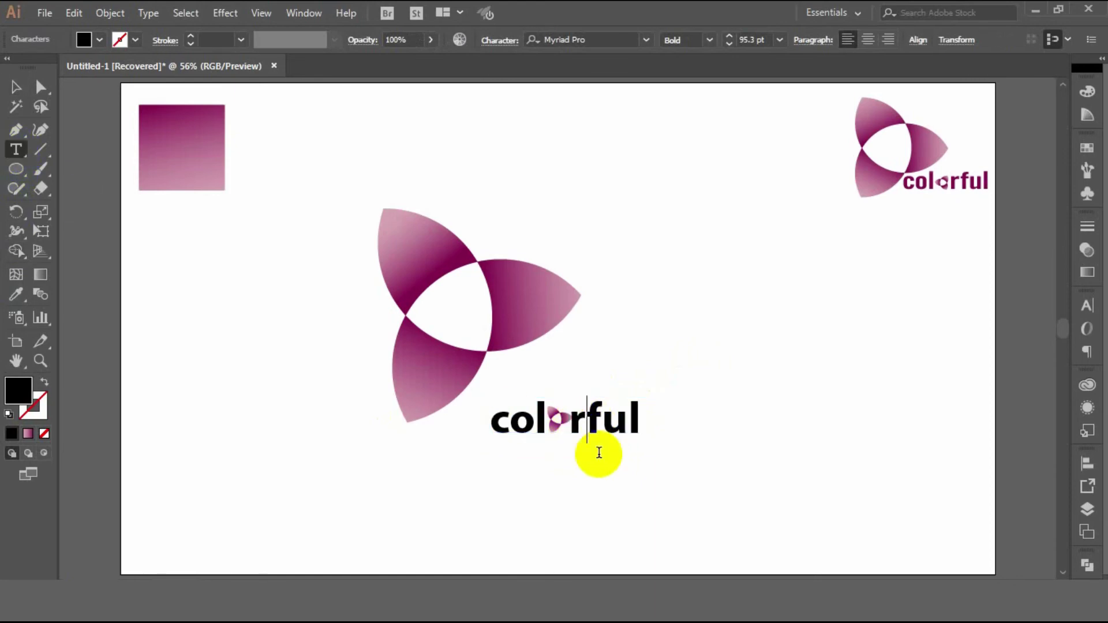
drag(572, 423, 578, 416)
key(alt+Right)
key(alt+Right)
key(alt+Right)
key(alt+Right)
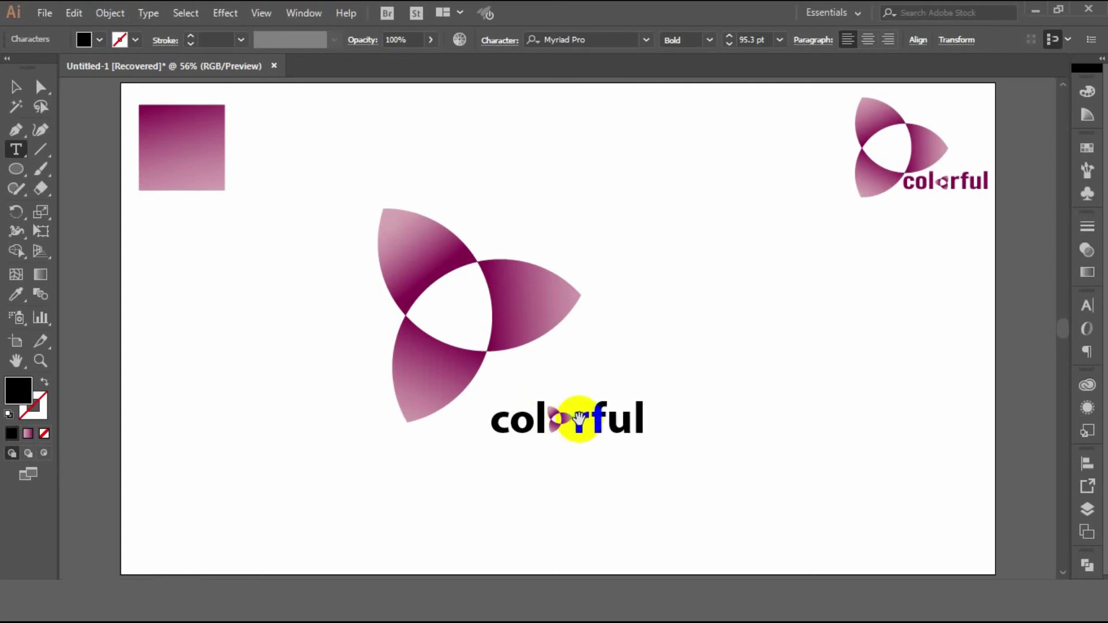
key(alt+Right)
click(579, 418)
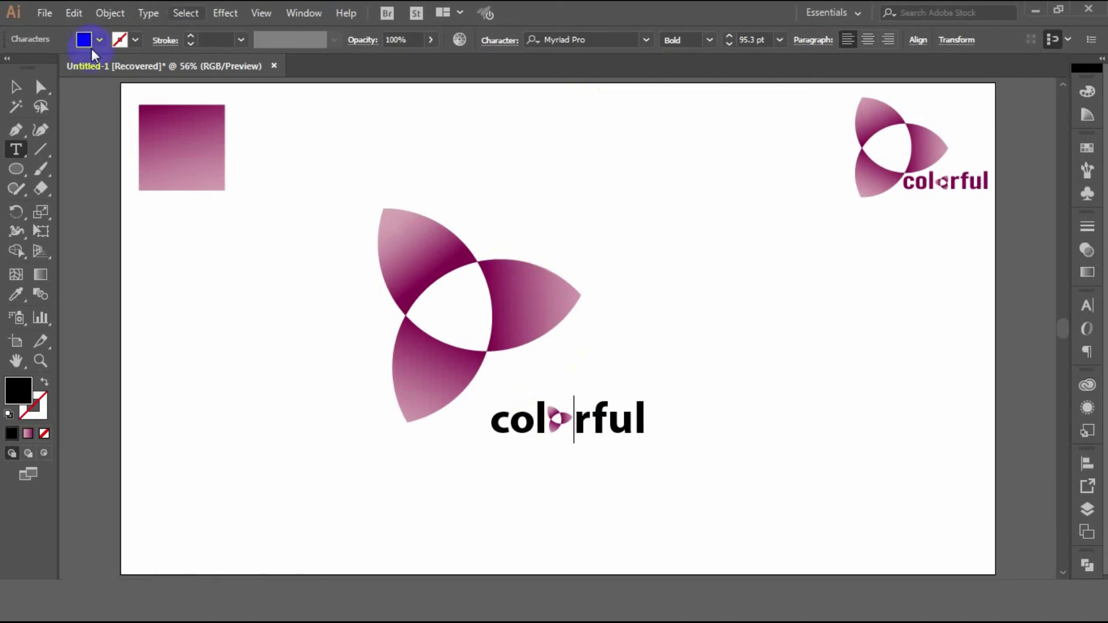
- Move the wordmark text slightly left and fine-tune its position so the miniature symbol sits evenly between "l" and "r"
click(16, 85)
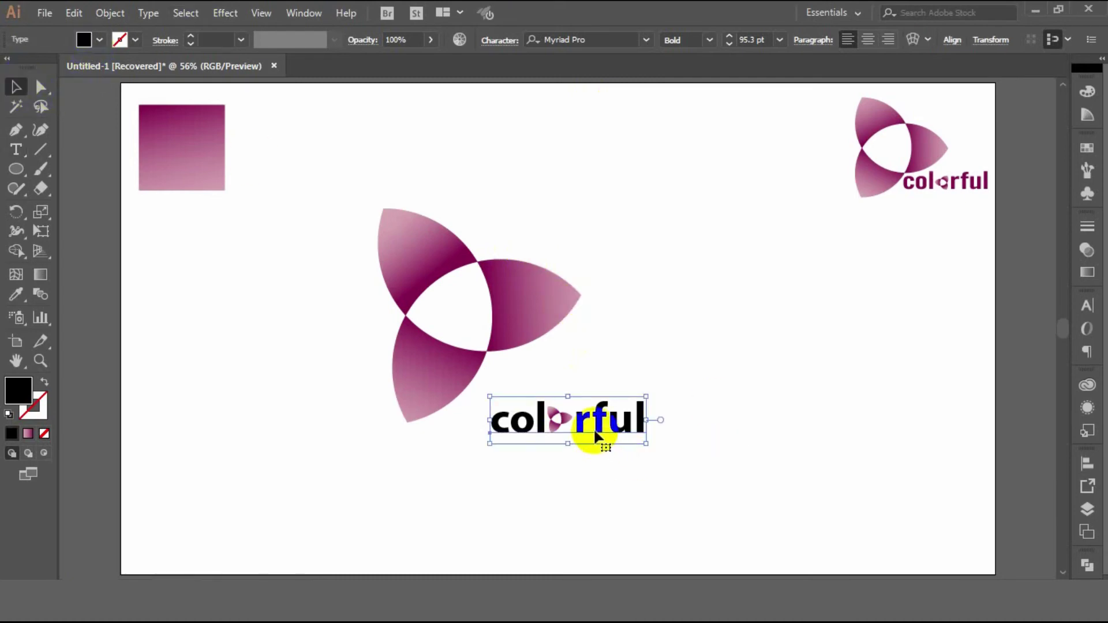
drag(588, 424, 585, 421)
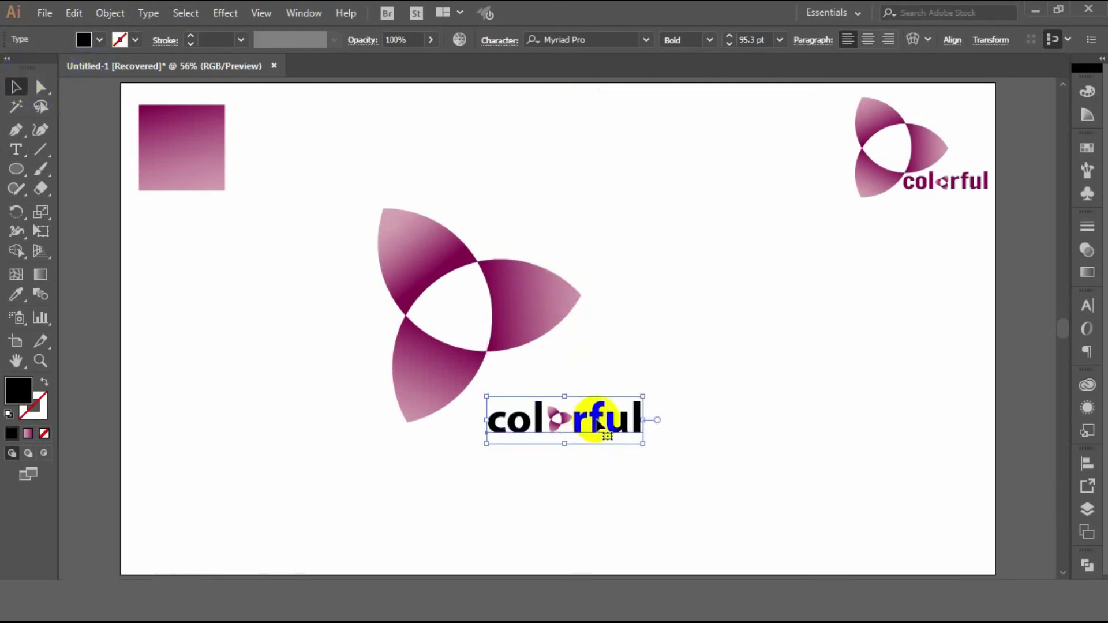
click(701, 409)
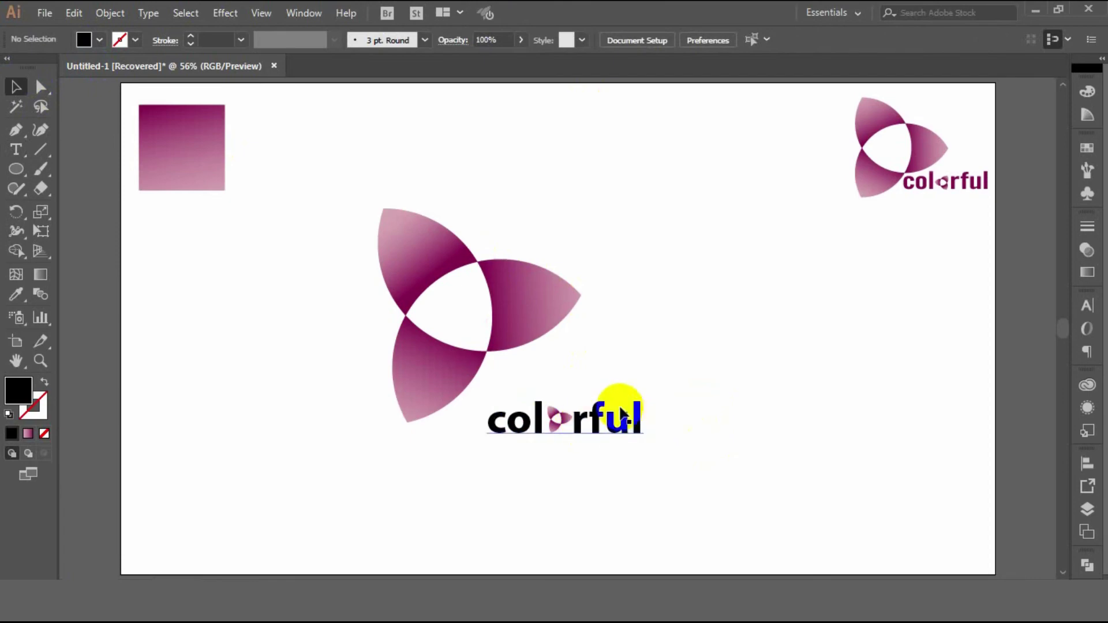
click(580, 420)
key(Right)
key(Right)
key(Right)
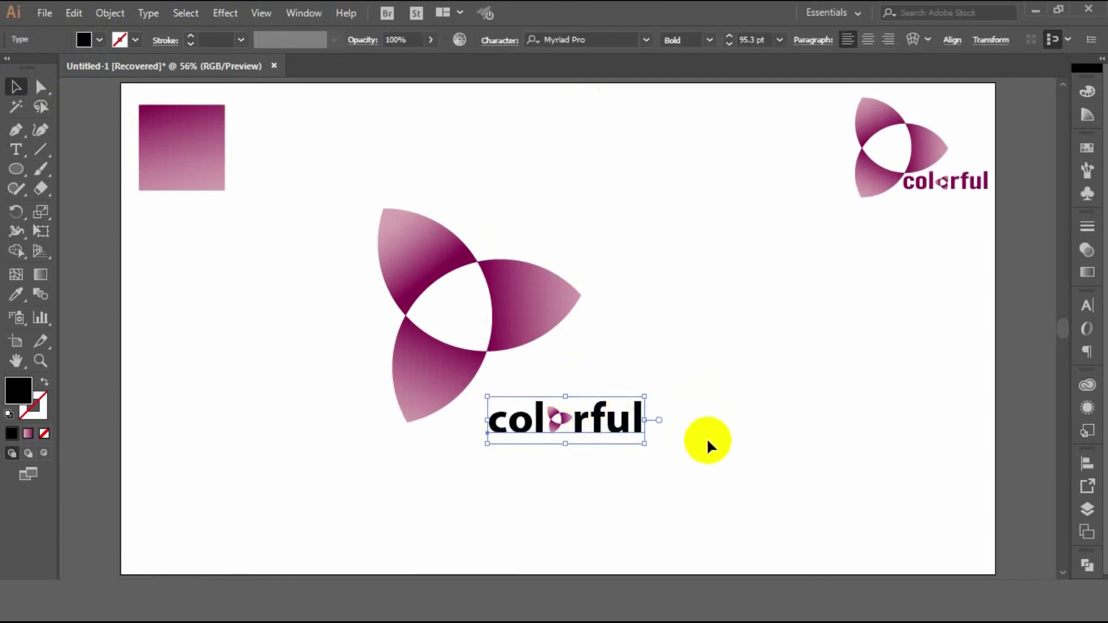
click(690, 399)
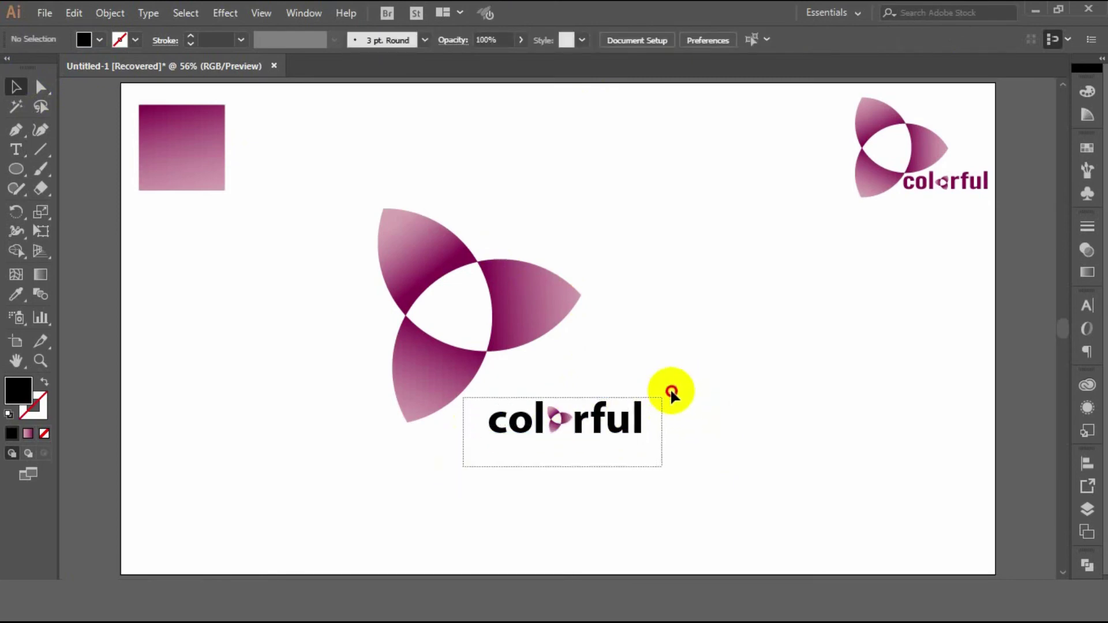
- Try to apply the gradient square's fill to the live wordmark text with the Eyedropper
double_click(594, 420)
drag(595, 420, 616, 426)
key(Escape)
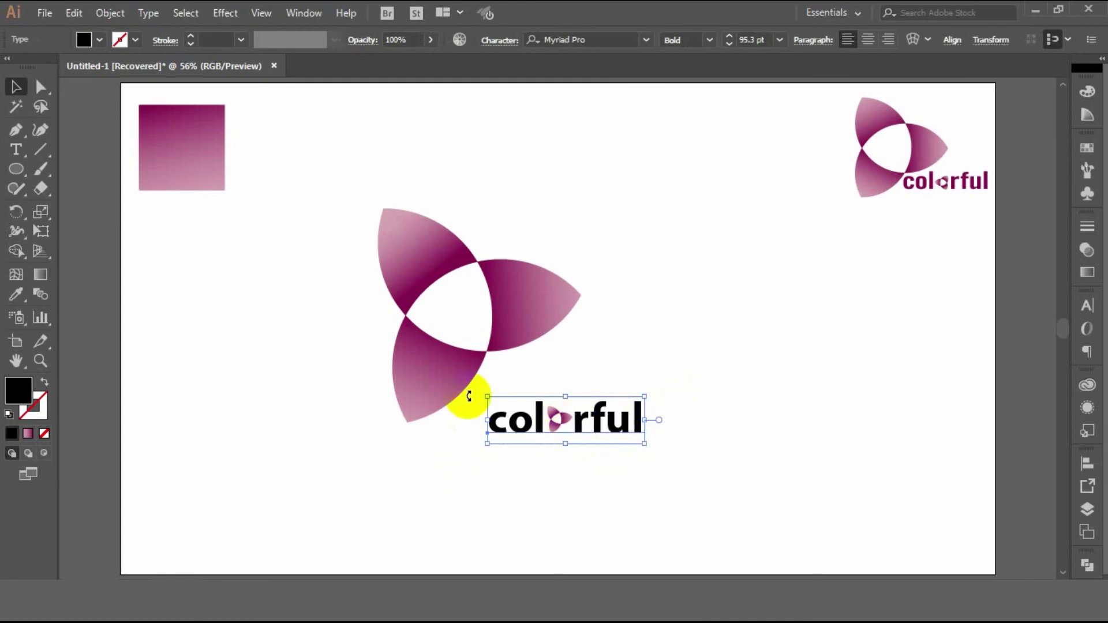
key(i)
click(172, 135)
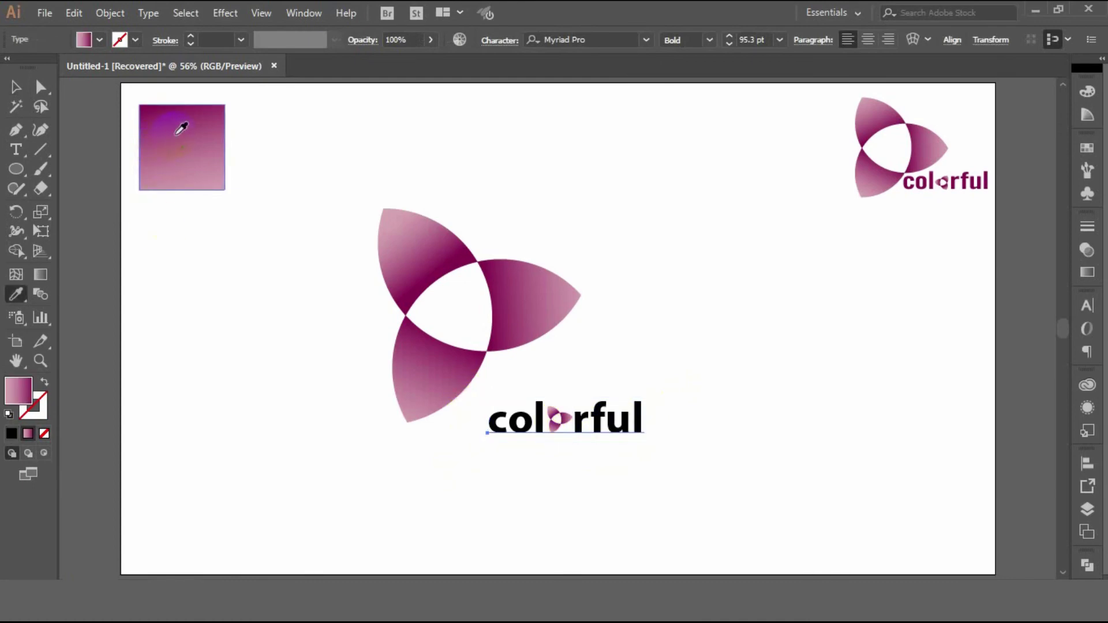
click(15, 87)
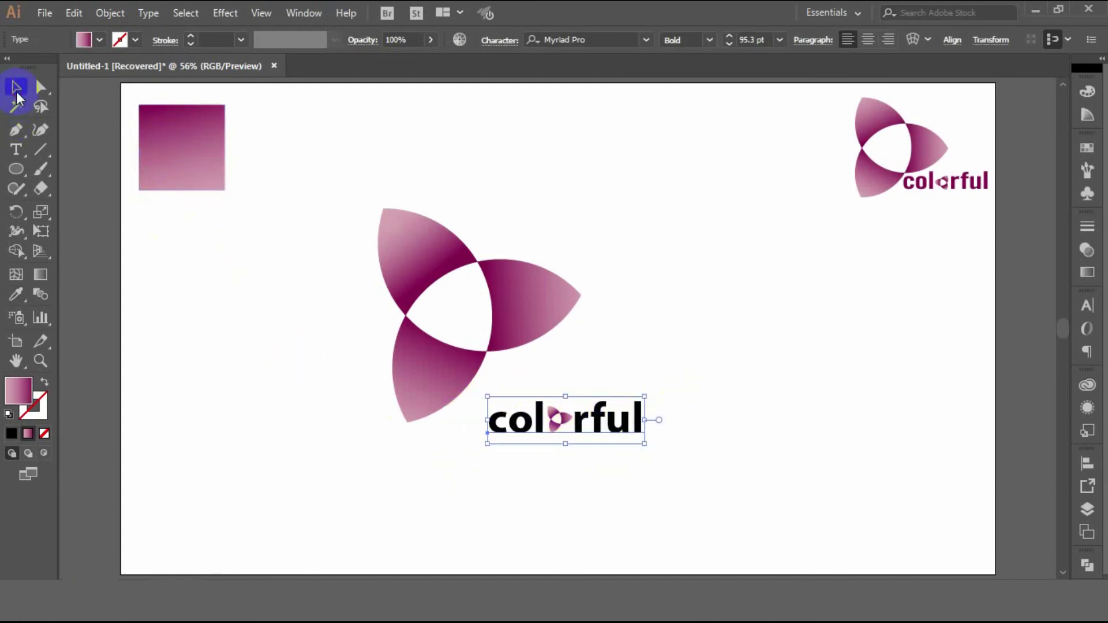
- Convert the "col rful" text to outlines
click(110, 14)
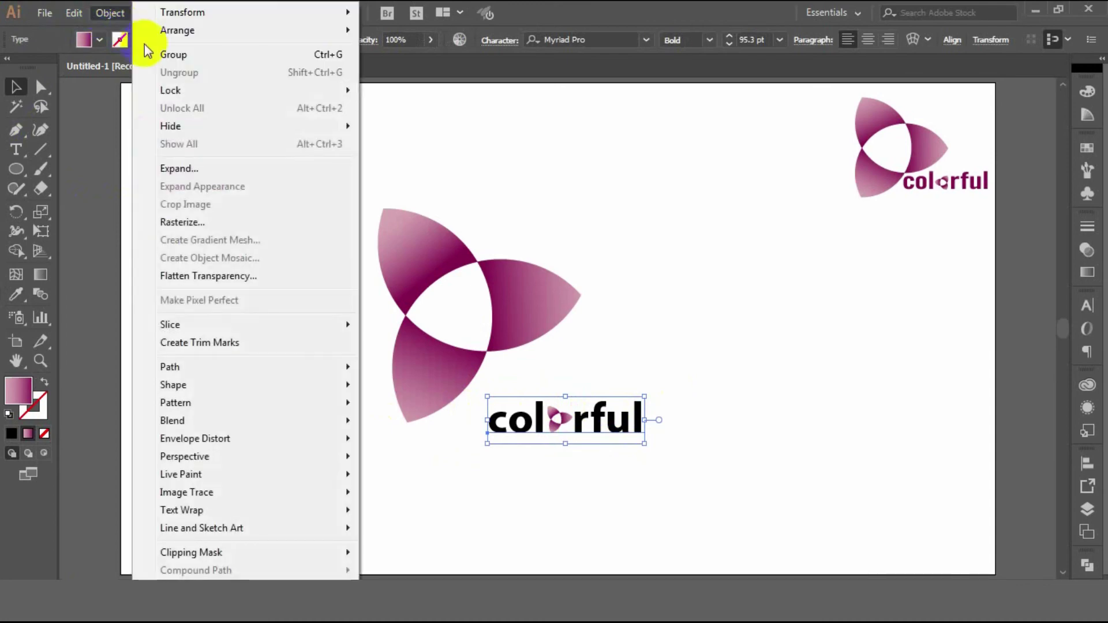
click(600, 433)
right_click(606, 430)
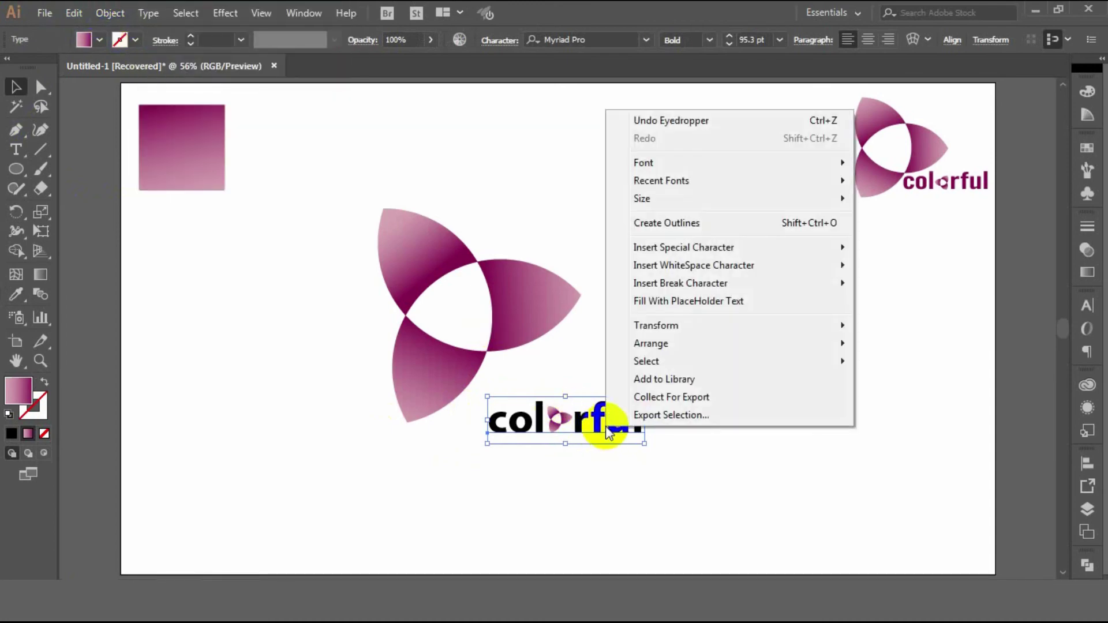
click(667, 224)
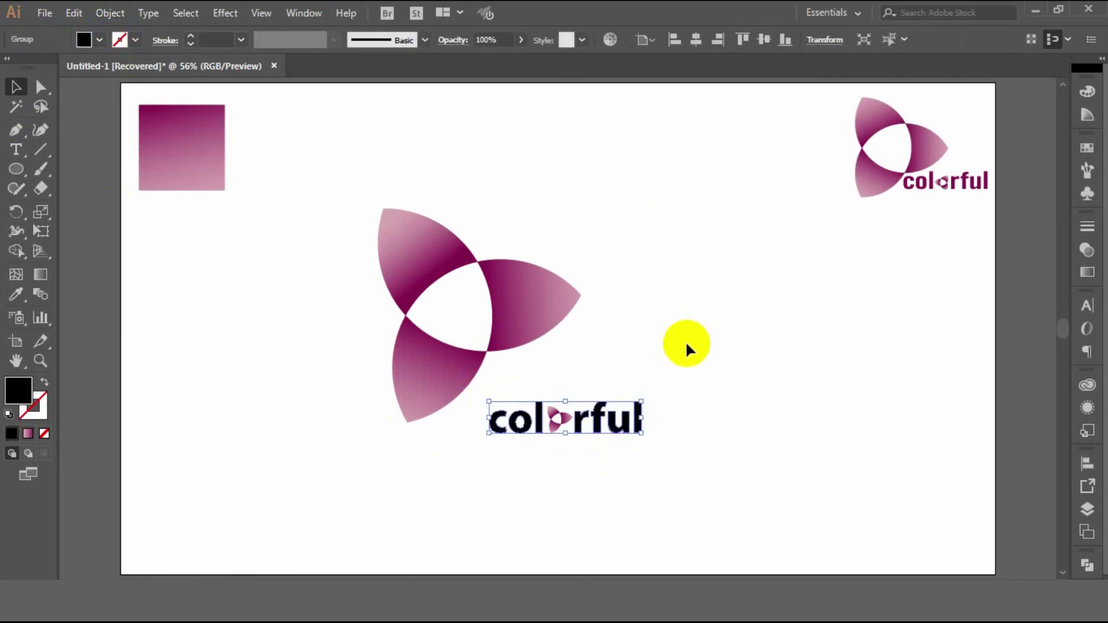
click(680, 374)
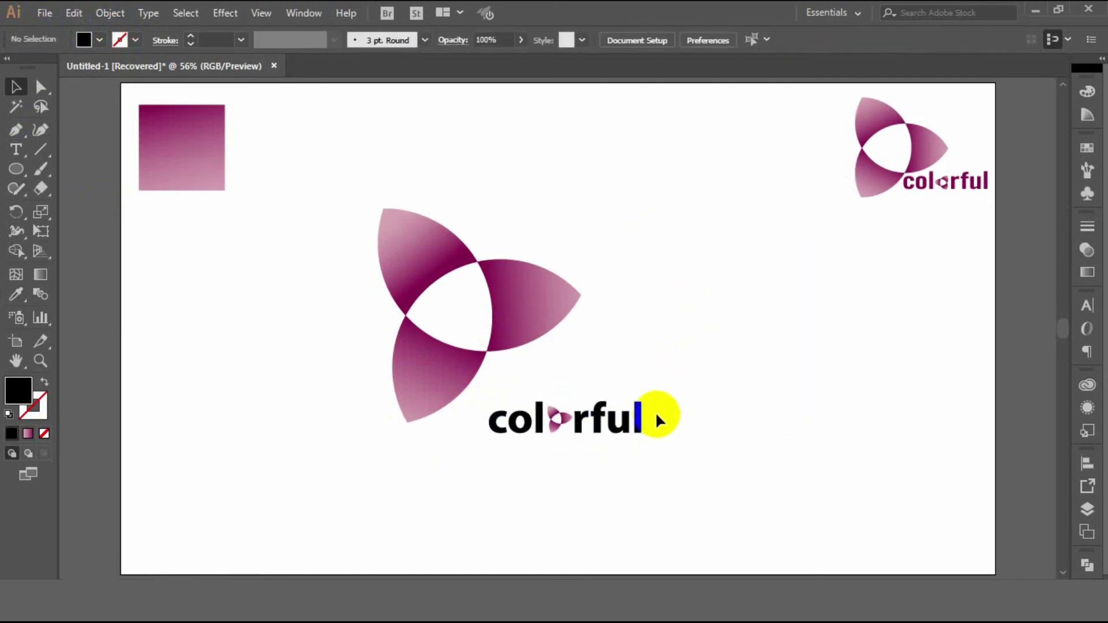
- Apply the gradient square's fill to the outlined wordmark letters with the Eyedropper
click(627, 428)
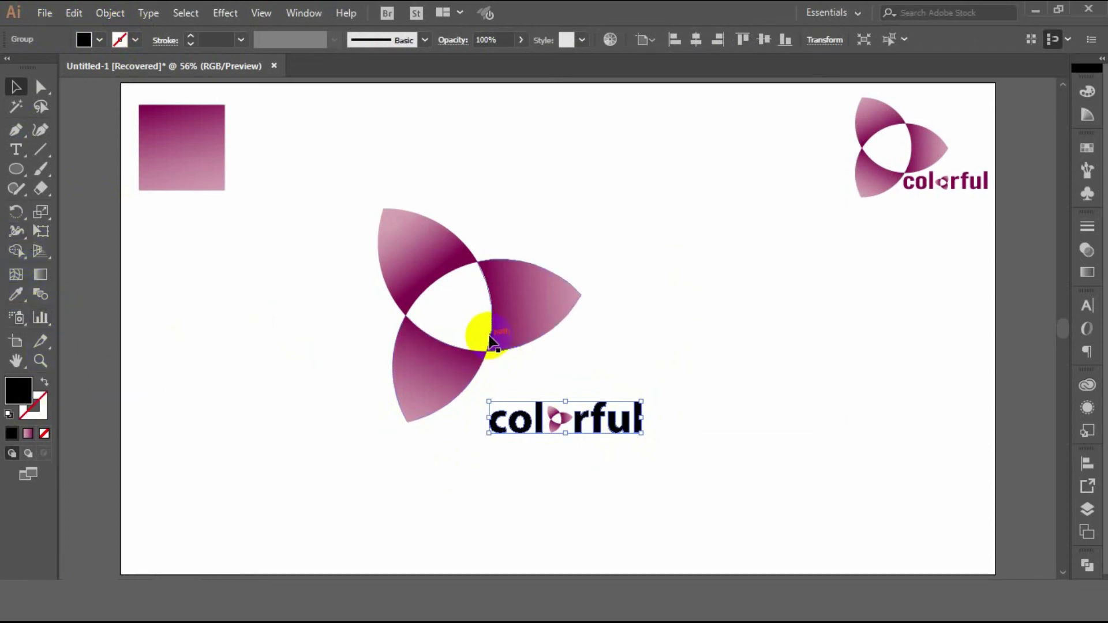
key(i)
click(196, 121)
click(15, 86)
click(45, 274)
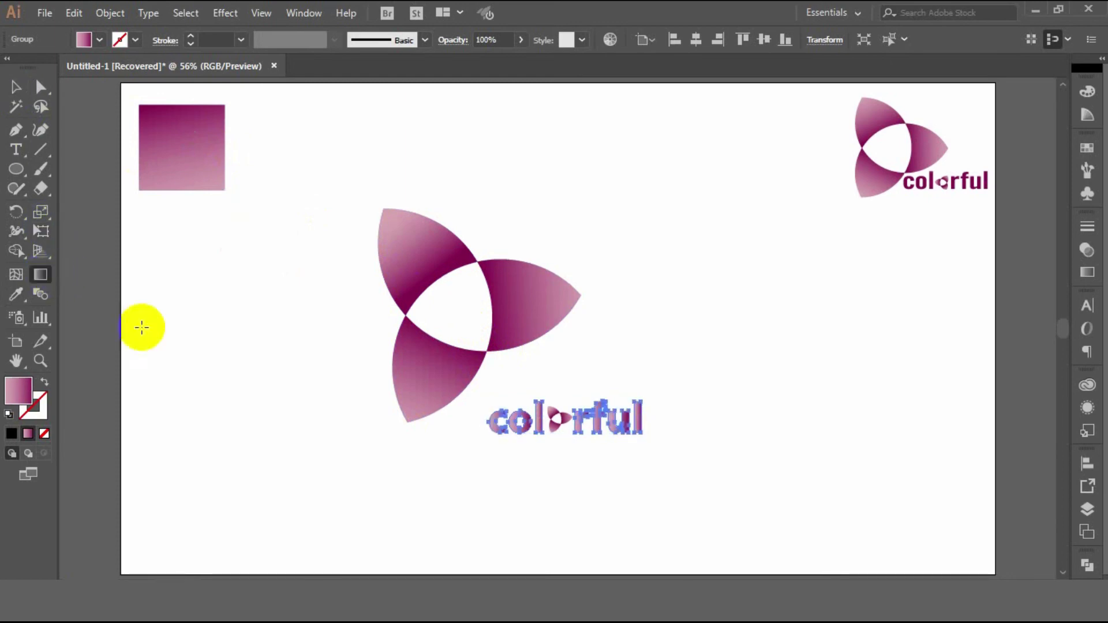
click(15, 87)
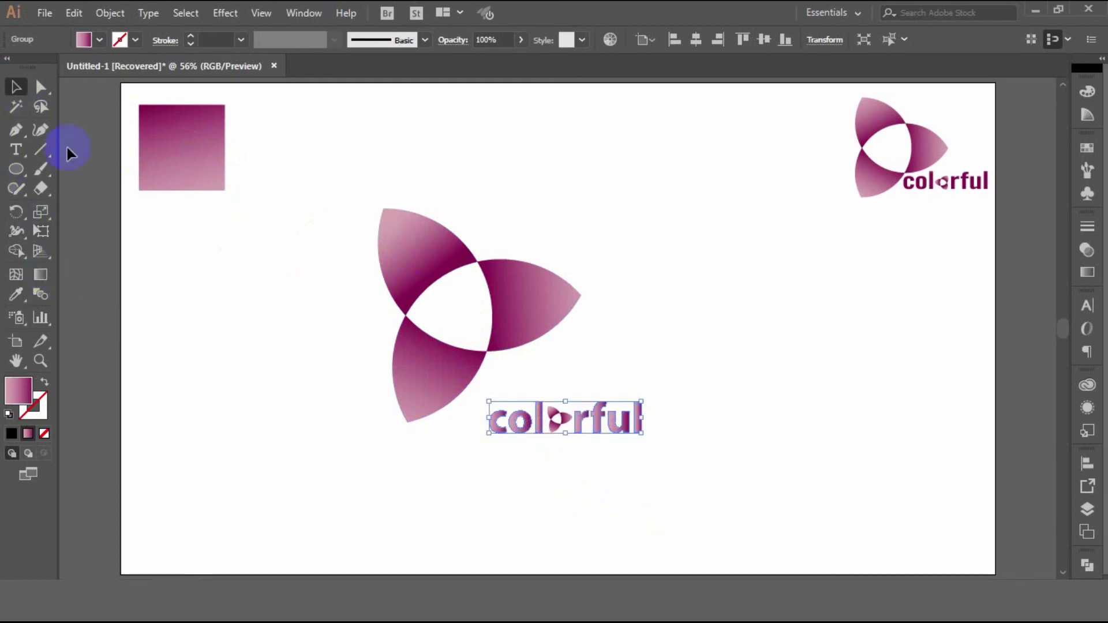
- Redraw the wordmark's gradient nearly vertically across the letters, running from above the text to below it
click(40, 274)
drag(563, 476, 579, 365)
mouse_move(550, 468)
mouse_down()
mouse_move(574, 336)
mouse_move(584, 462)
mouse_move(565, 483)
mouse_up()
drag(562, 445, 563, 509)
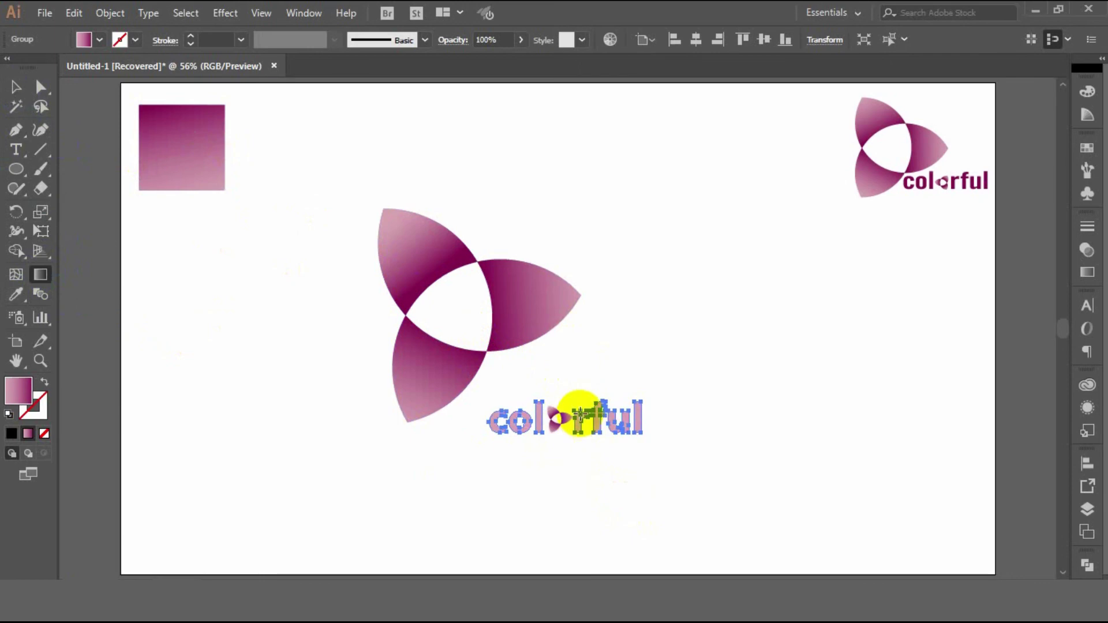
drag(571, 383, 554, 479)
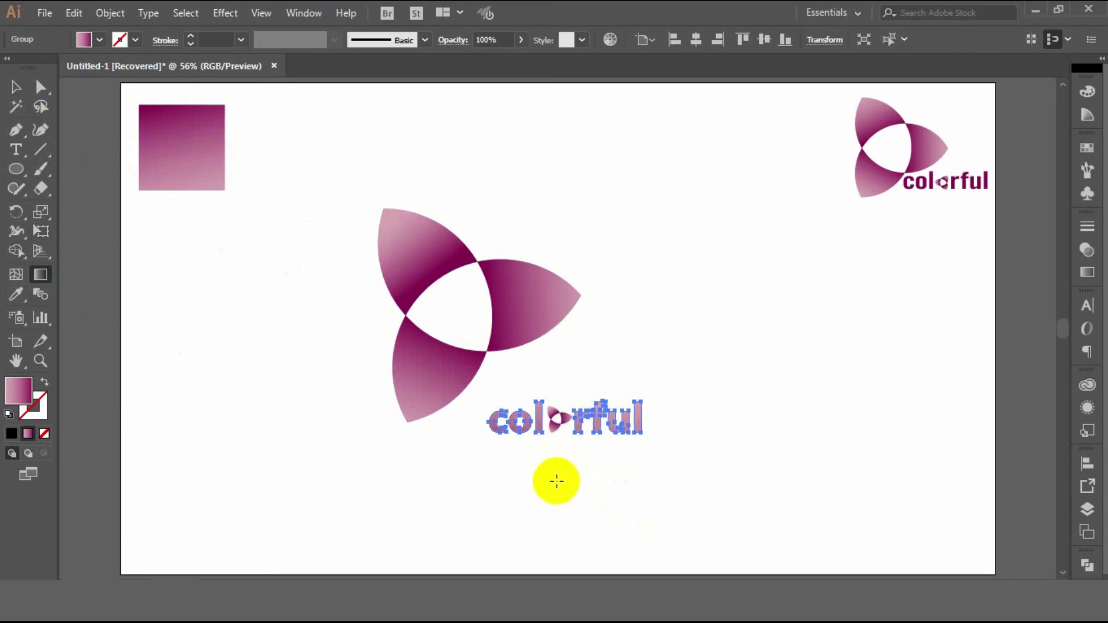
click(15, 87)
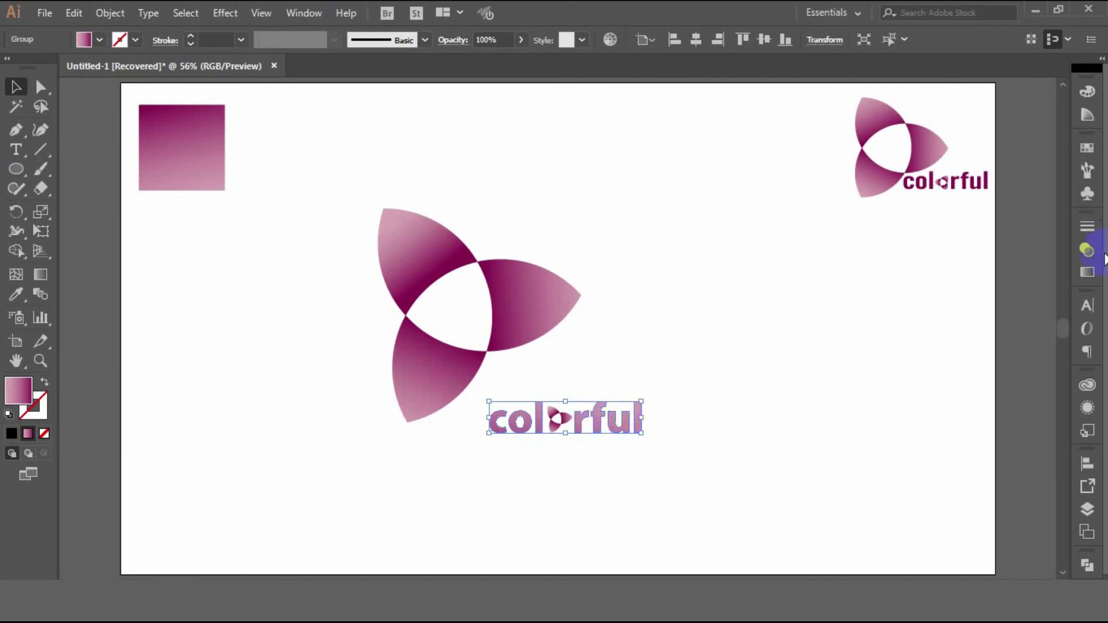
- Move the midpoint of the wordmark's gradient to 13% so the dark purple dominates the letters
click(1086, 274)
drag(979, 326, 872, 340)
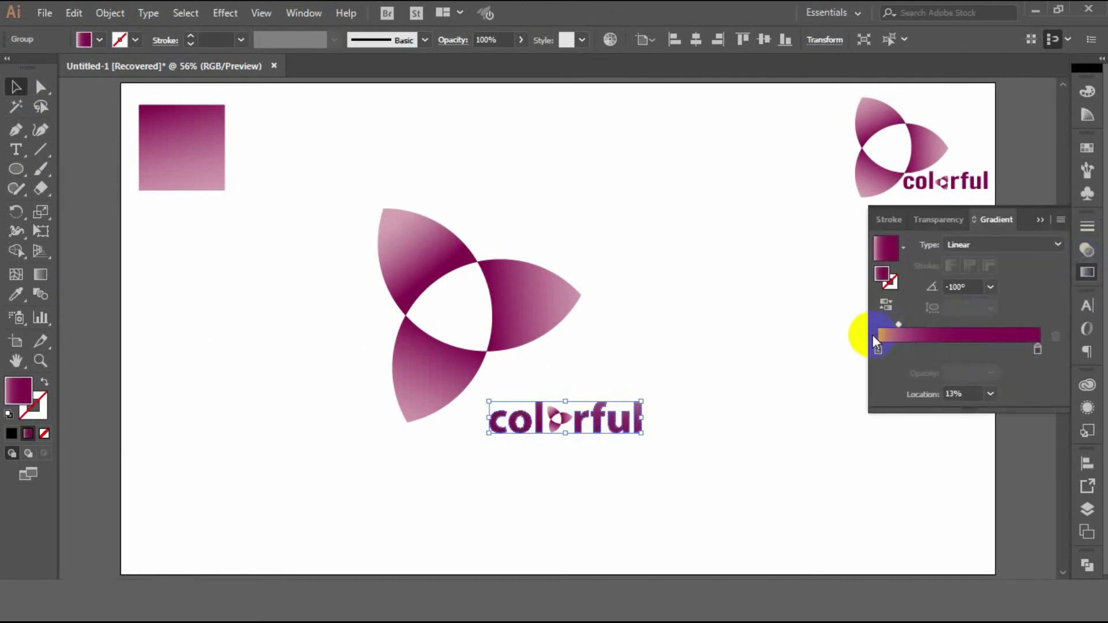
click(1039, 220)
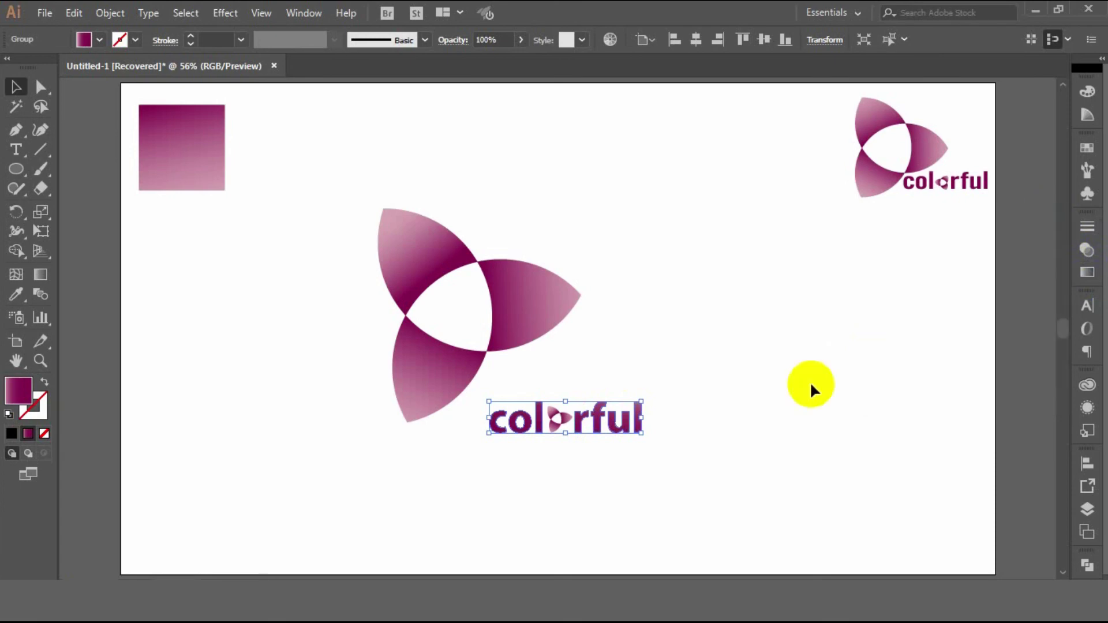
click(810, 383)
- Group the outlined letters together with the miniature petal symbol
click(663, 421)
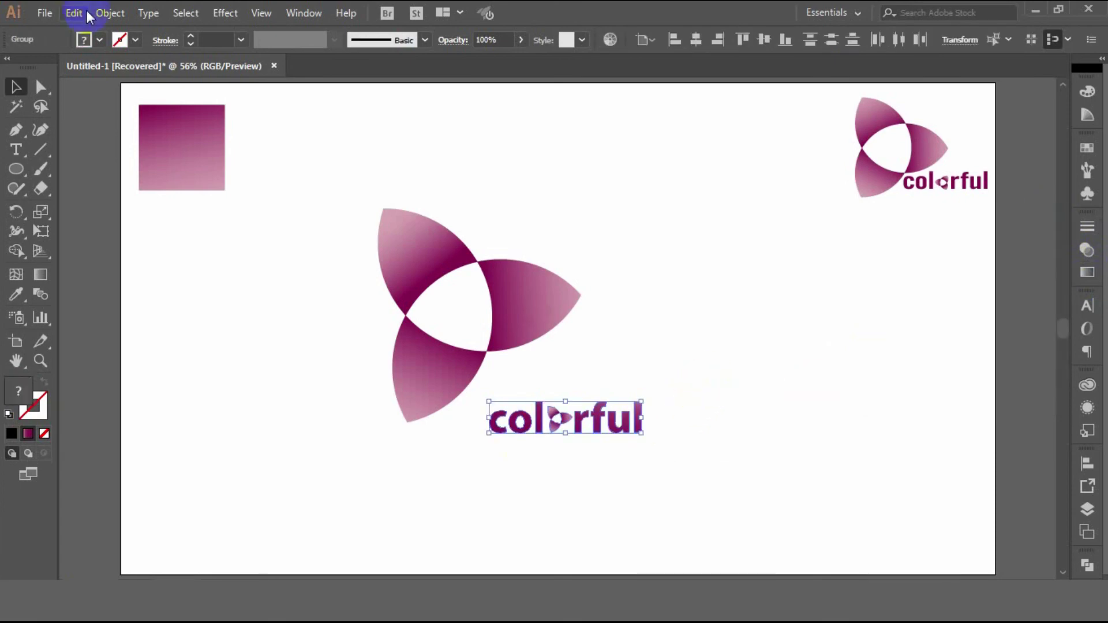
click(102, 13)
mouse_move(81, 13)
mouse_move(109, 12)
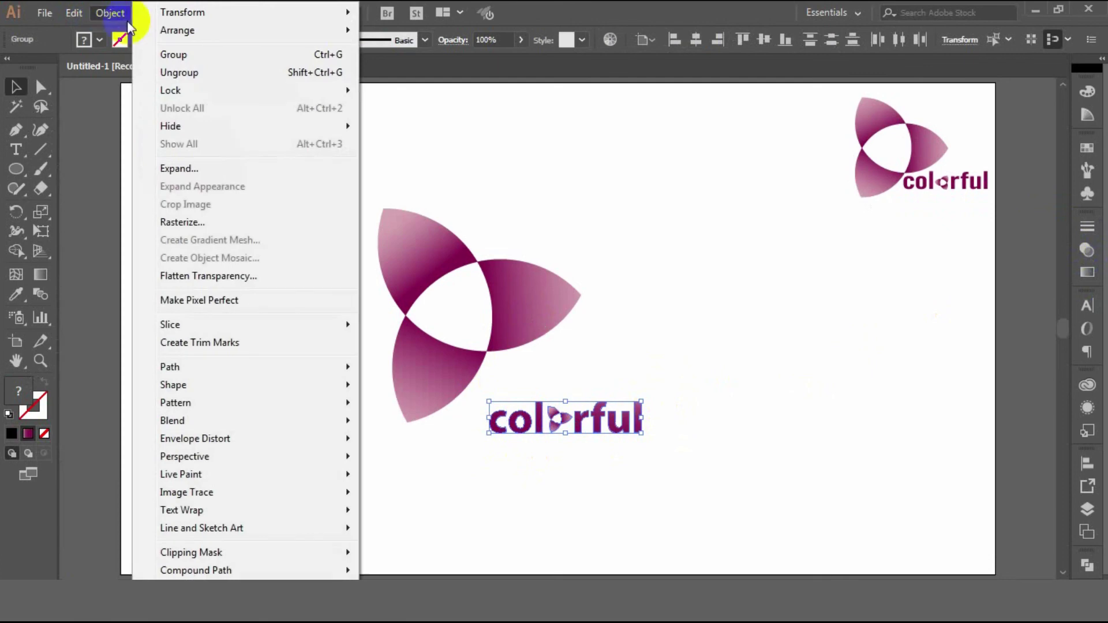
click(173, 52)
- Enlarge the grouped wordmark and position it with the large petals so it starts just below the right and lower petals' junction
drag(596, 424, 638, 395)
drag(500, 333, 526, 347)
click(712, 370)
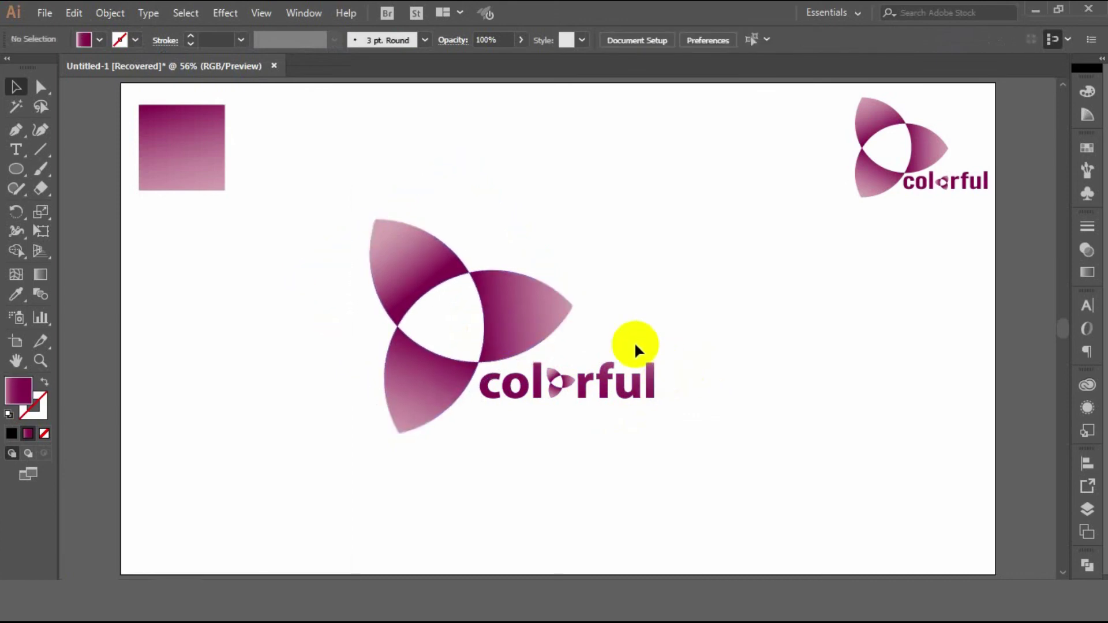